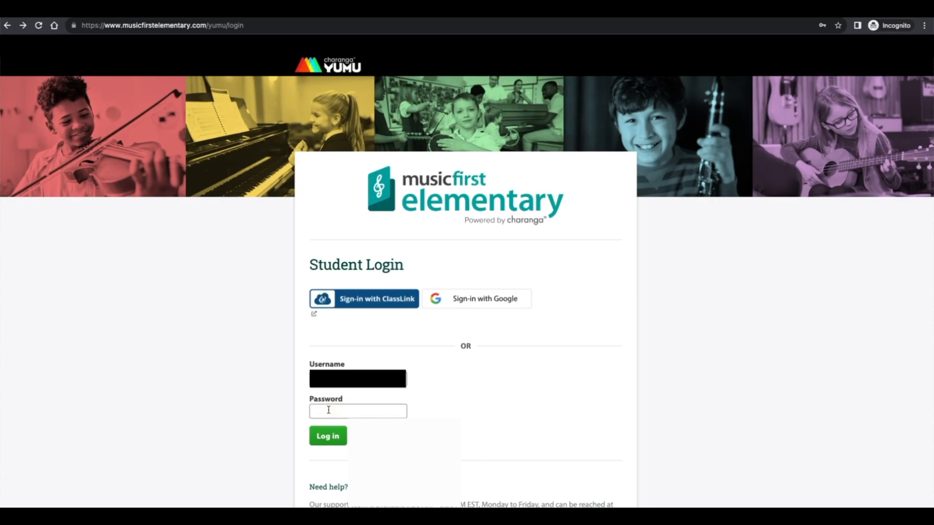
Enter the student account password on the Yumu Student Login page and log in.
text(••••)
click(326, 436)
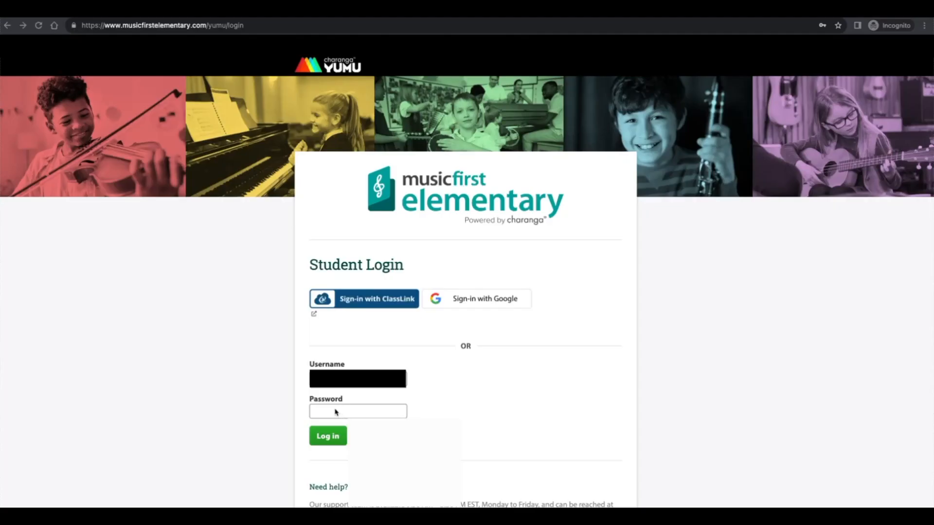
click(329, 410)
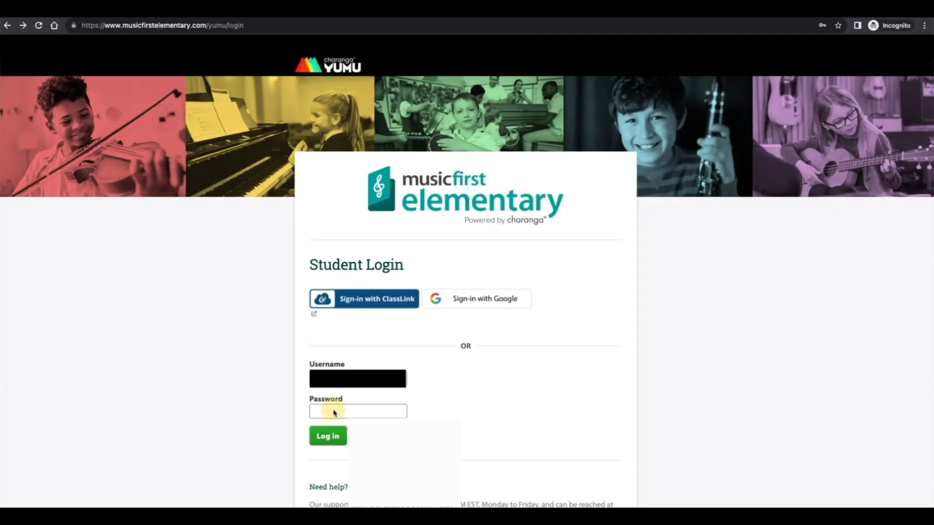
click(329, 410)
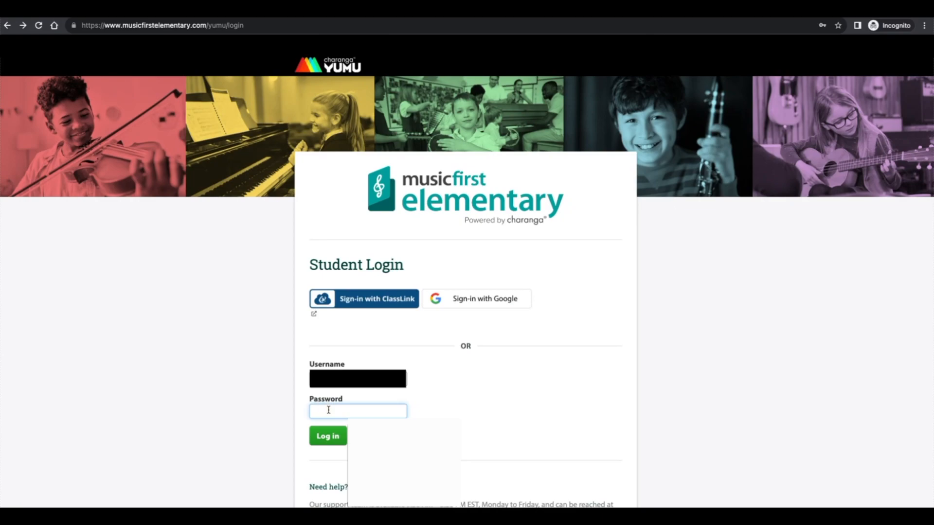
text(****)
click(326, 438)
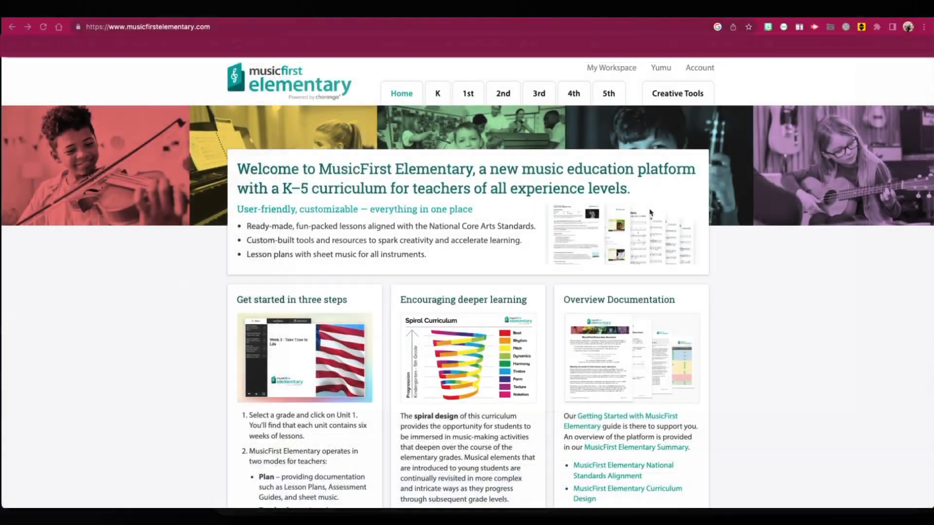
Open the "My Workspace, Setting Up Students, and Yumu" guide from the Overview Documentation and read through it.
scroll(648, 217, down, 5)
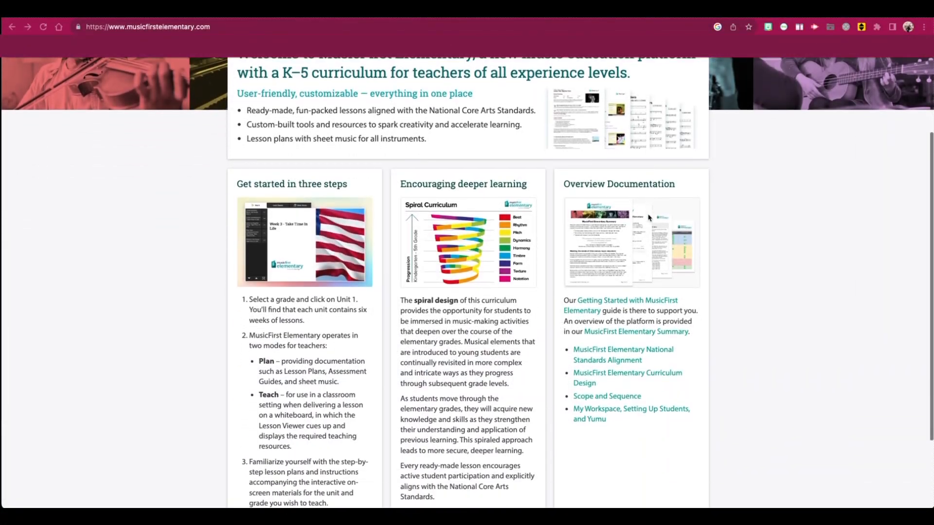
scroll(649, 218, down, 1)
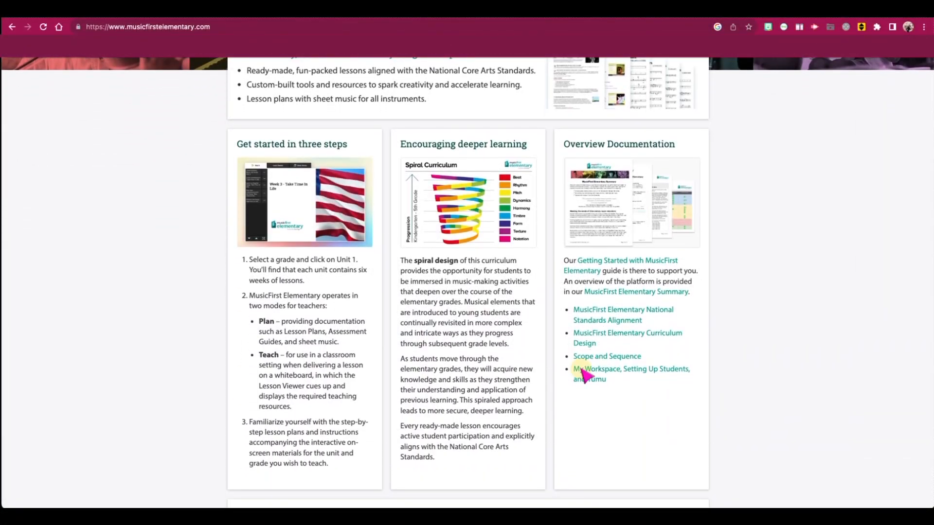
click(583, 374)
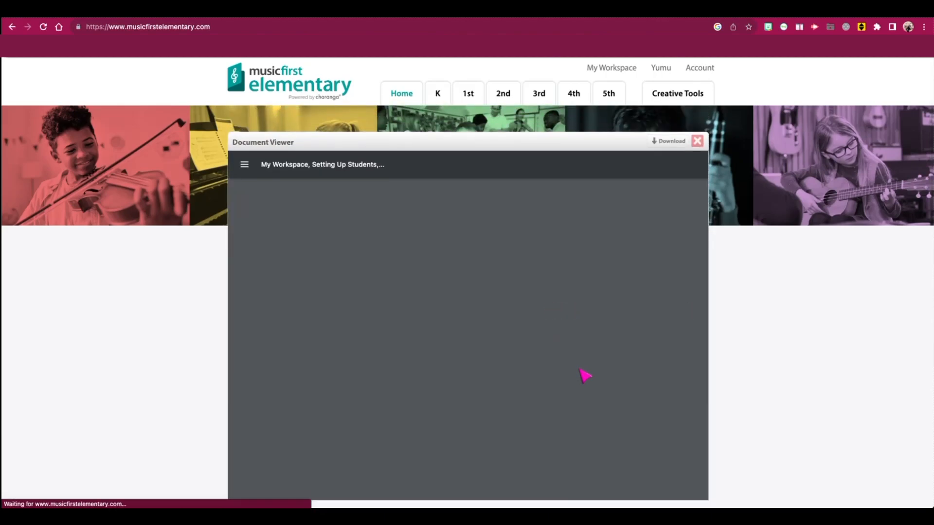
scroll(589, 373, down, 2)
scroll(594, 373, down, 10)
scroll(595, 373, down, 10)
scroll(594, 373, down, 2)
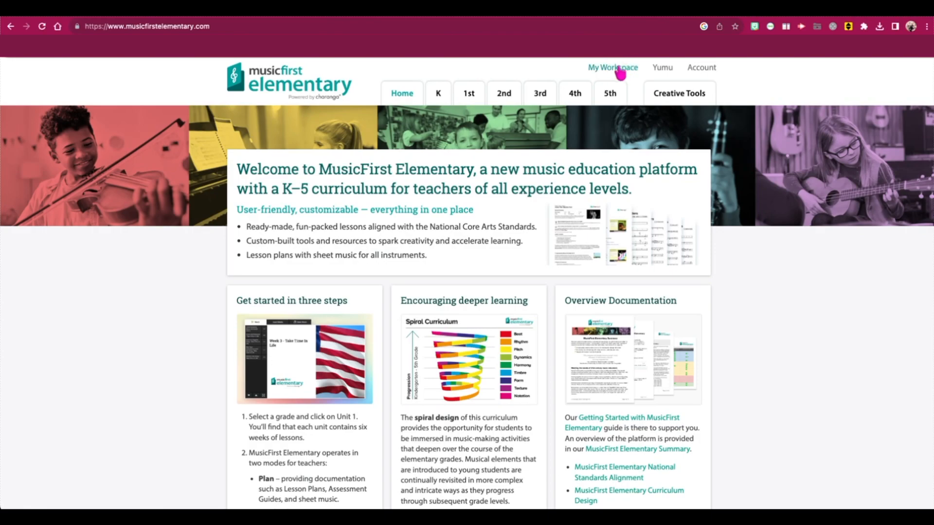
Create a student group named "Test Group MFE 1" for 3rd Grade in My Student Groups.
click(621, 72)
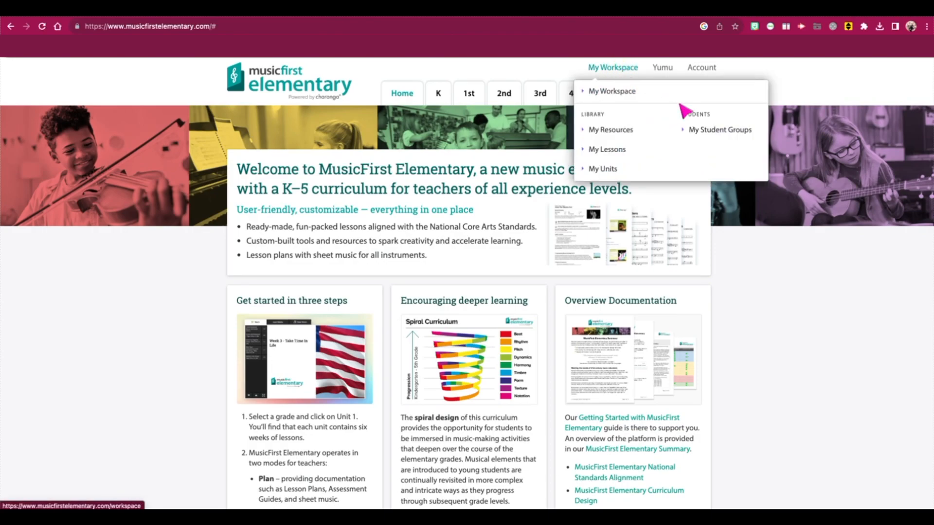
click(698, 136)
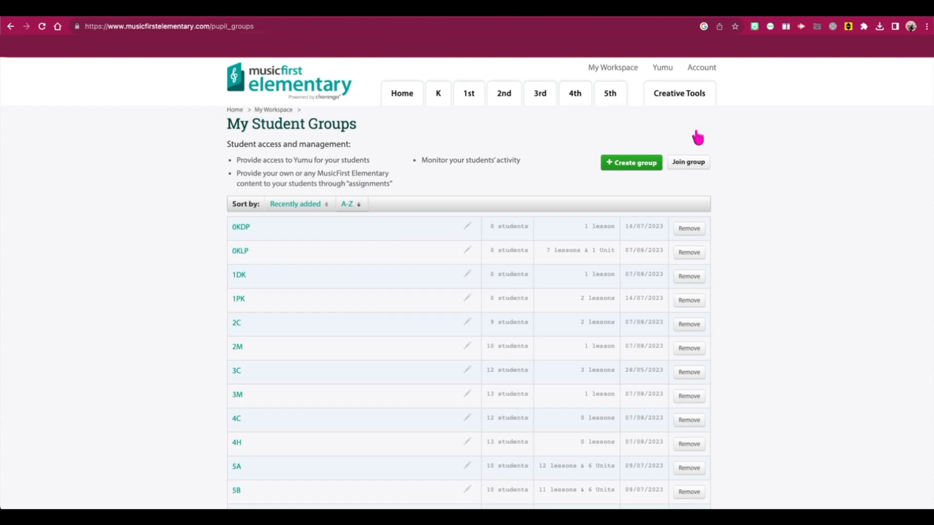
click(641, 164)
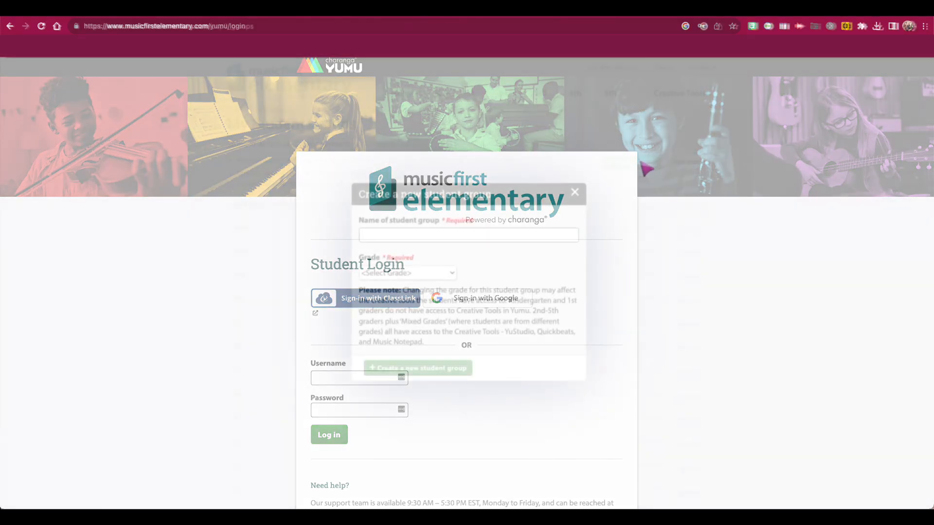
text(Test Group MF)
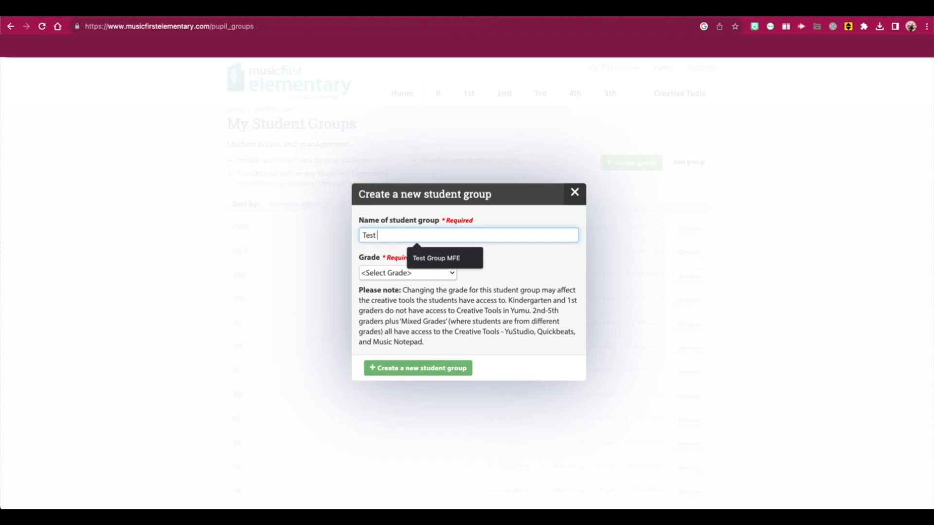
text(E)
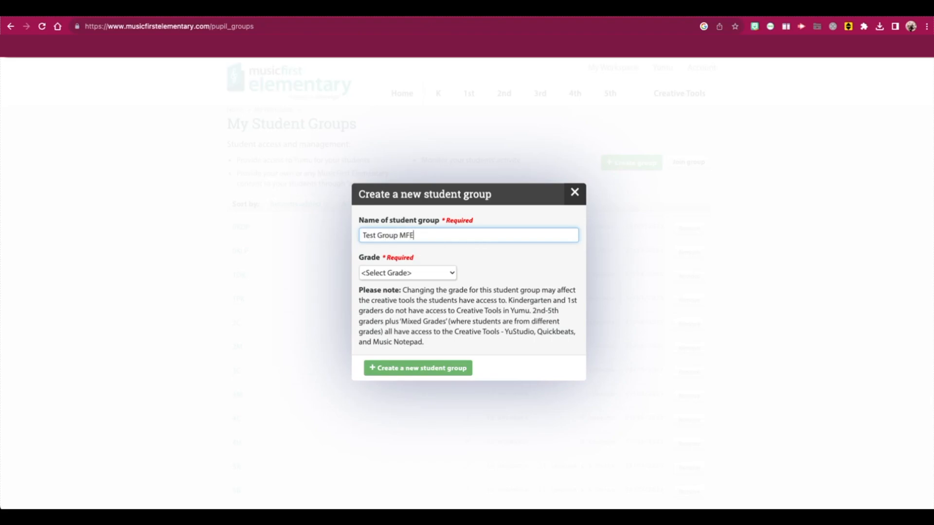
text( 1)
click(406, 273)
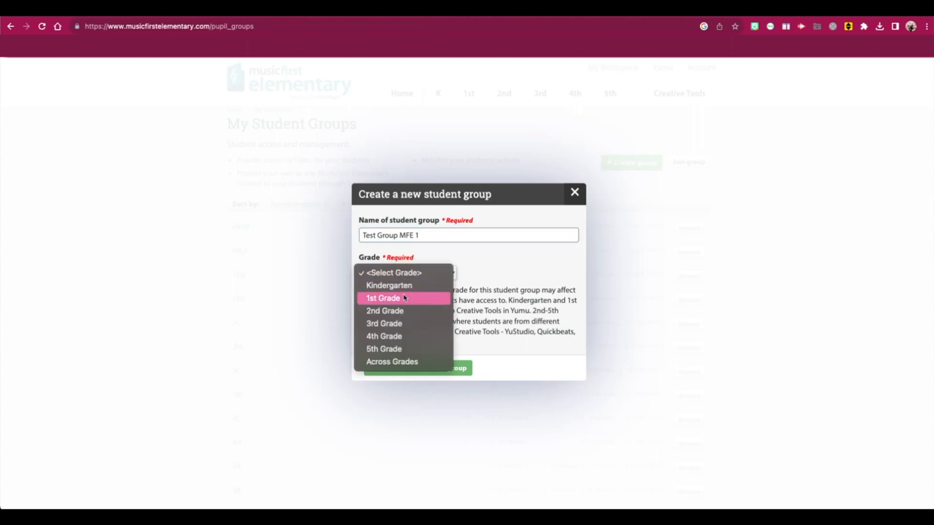
click(405, 323)
click(419, 372)
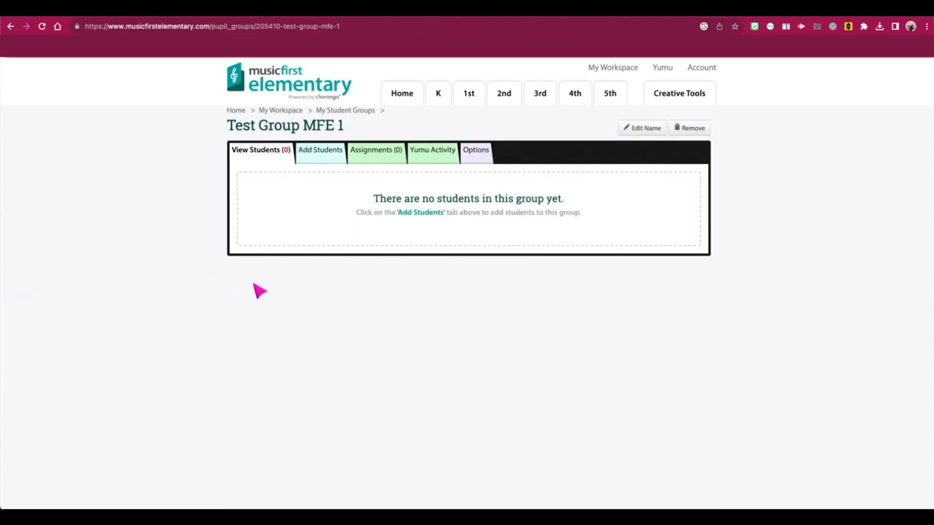
Bring up the name-entry grid for adding students to Test Group MFE 1 and copy the student list from the Test MFE Roster in Google Docs.
click(314, 155)
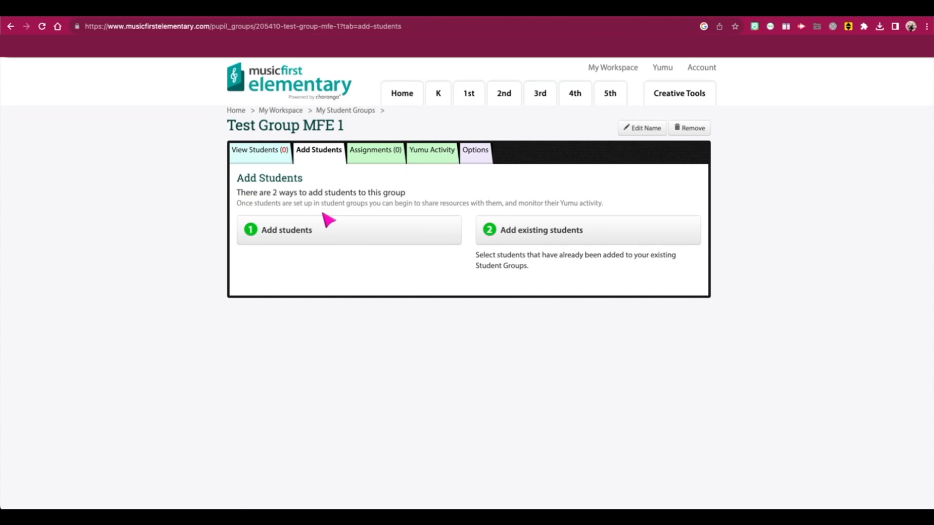
click(311, 233)
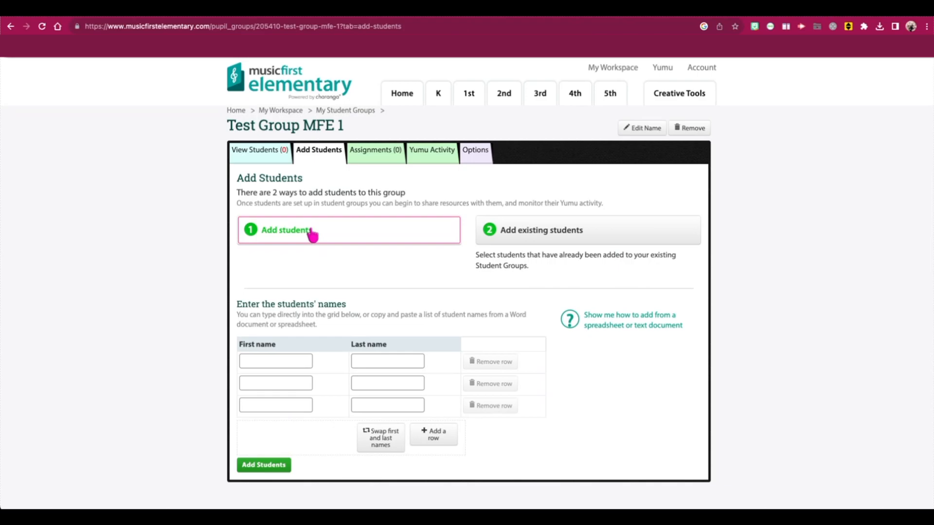
drag(200, 66, 494, 63)
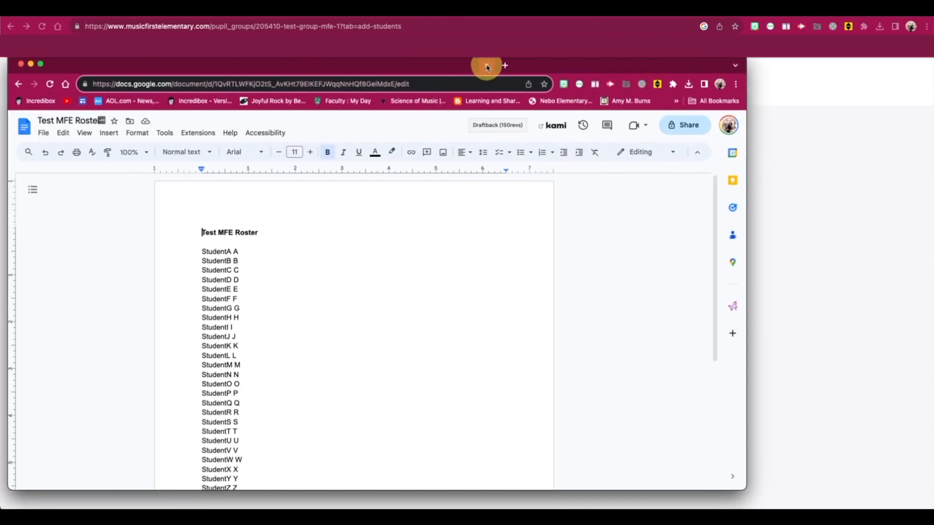
scroll(396, 262, down, 1)
drag(208, 231, 283, 466)
key(ctrl+c)
drag(268, 63, 0, 63)
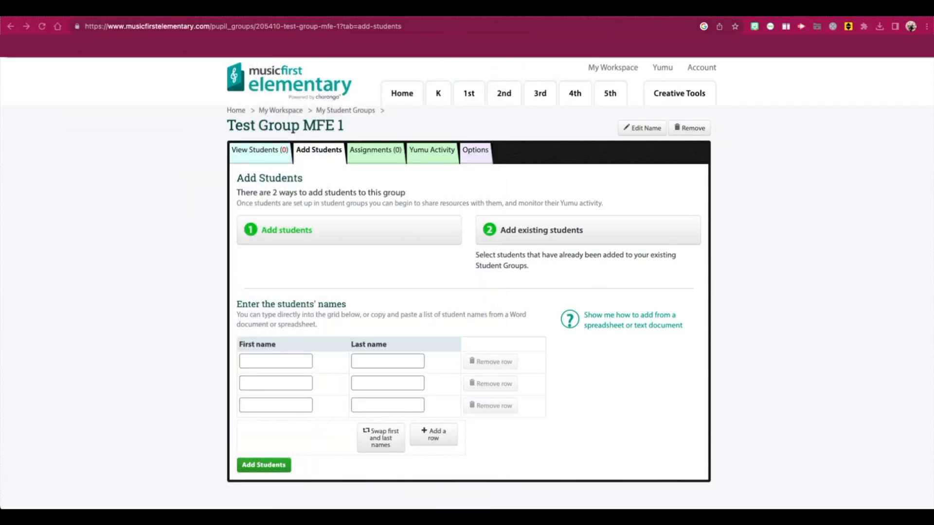
Paste the copied roster into the students' names grid, starting at the first name field, and add the students to the group.
click(255, 361)
key(ctrl+v)
scroll(292, 381, down, 10)
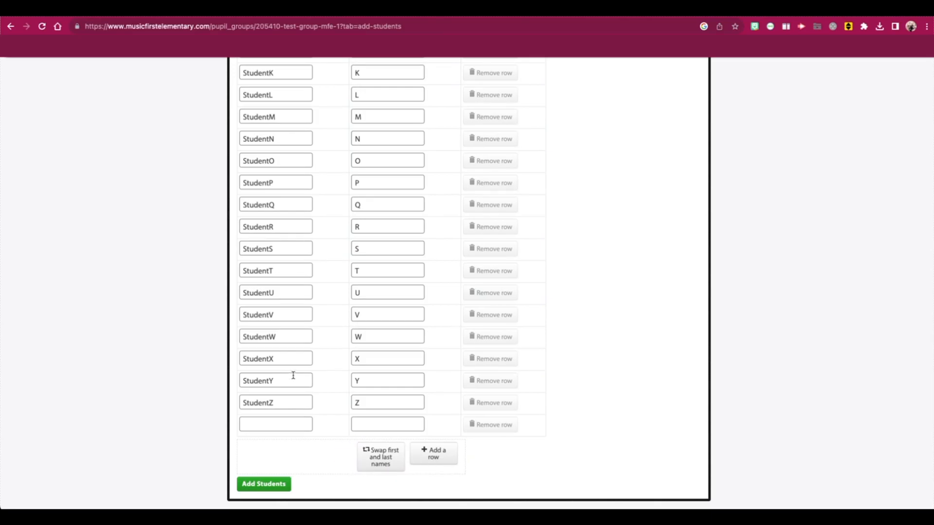
click(263, 484)
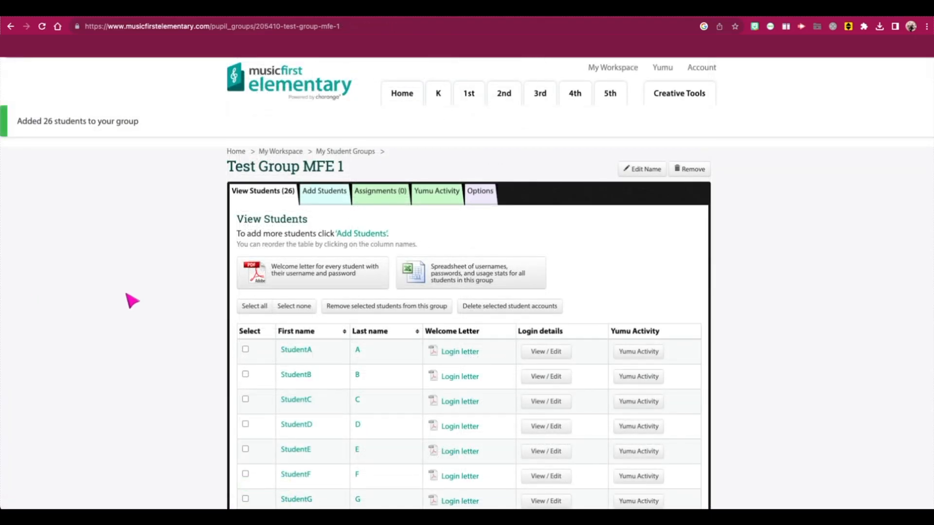
Download the spreadsheet of usernames, passwords, and usage stats for all students in Test Group MFE 1.
scroll(131, 301, down, 3)
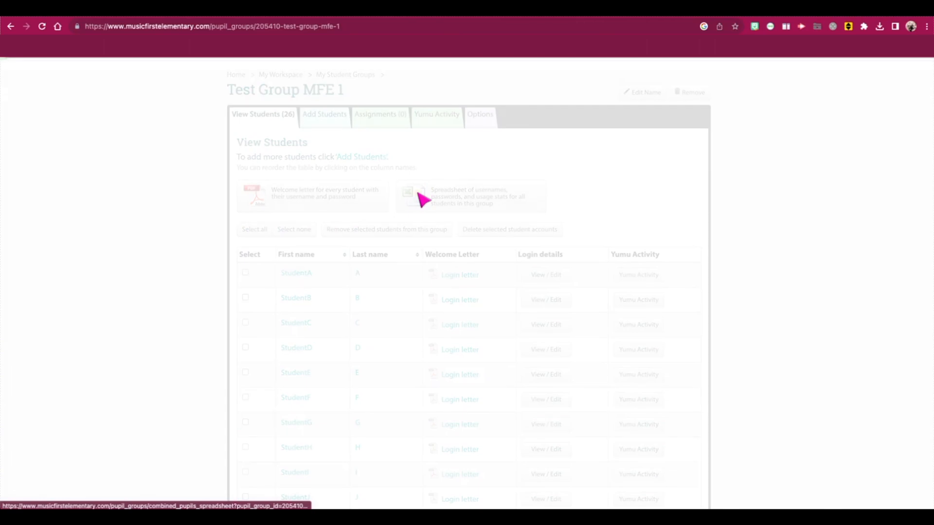
click(422, 197)
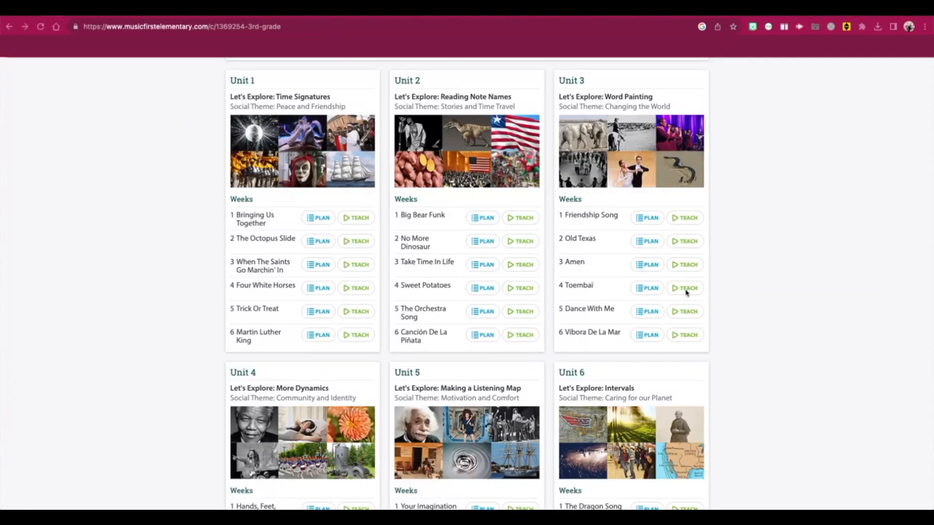
Assign the 3rd Grade Unit 3 Week 4 lesson Toembaï to the groups Test Group MFE and Test Group MFE 1.
click(686, 290)
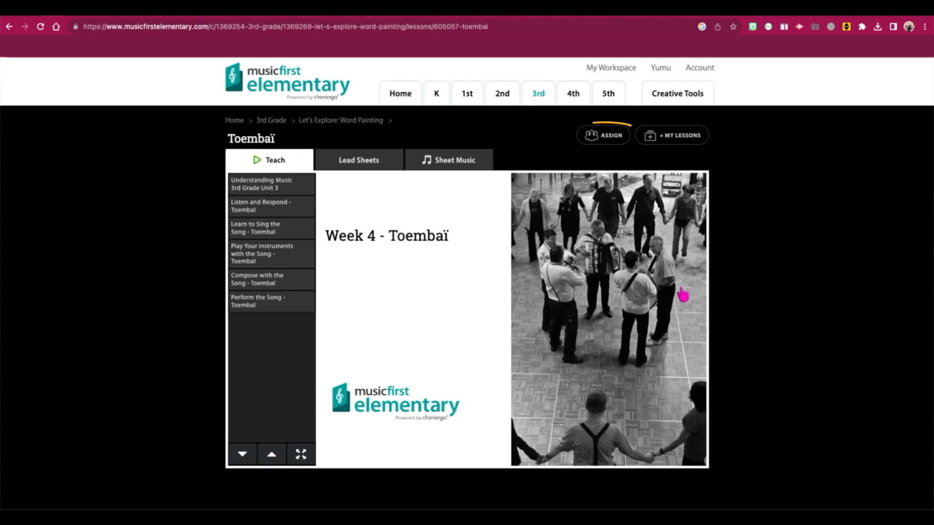
click(606, 138)
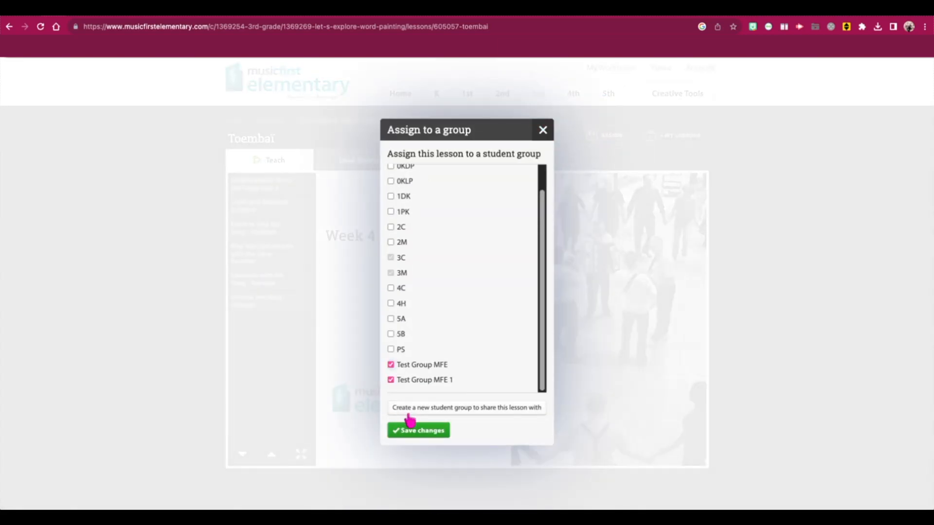
click(418, 430)
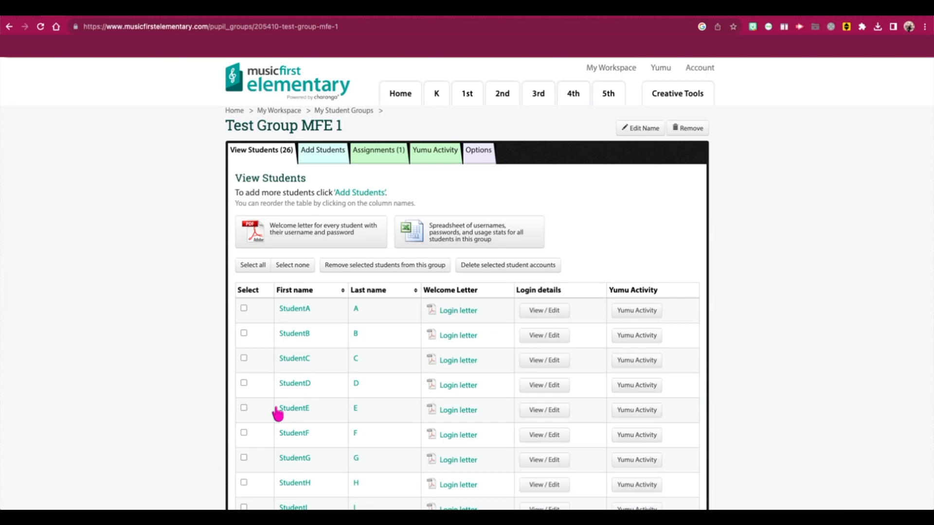
View the assignments of Test Group MFE 1 and preview how they appear to students in Yumu.
click(383, 153)
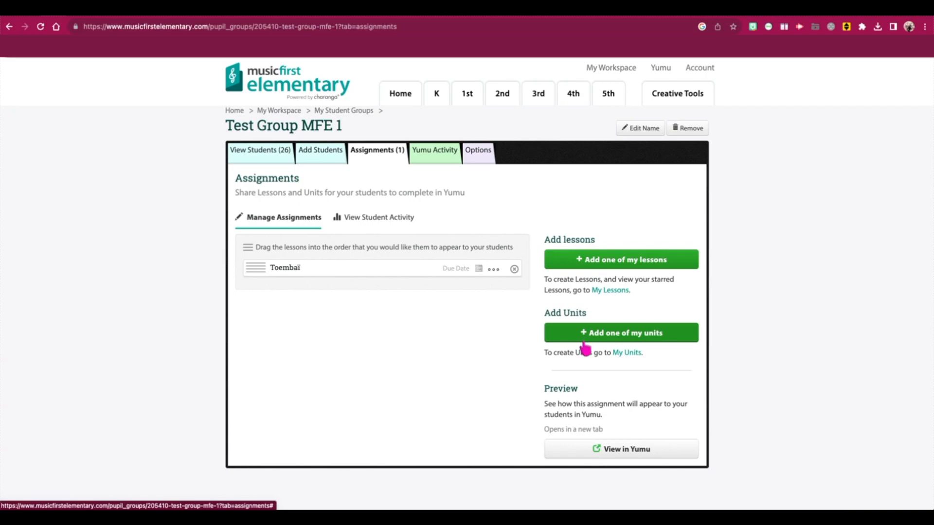
click(608, 451)
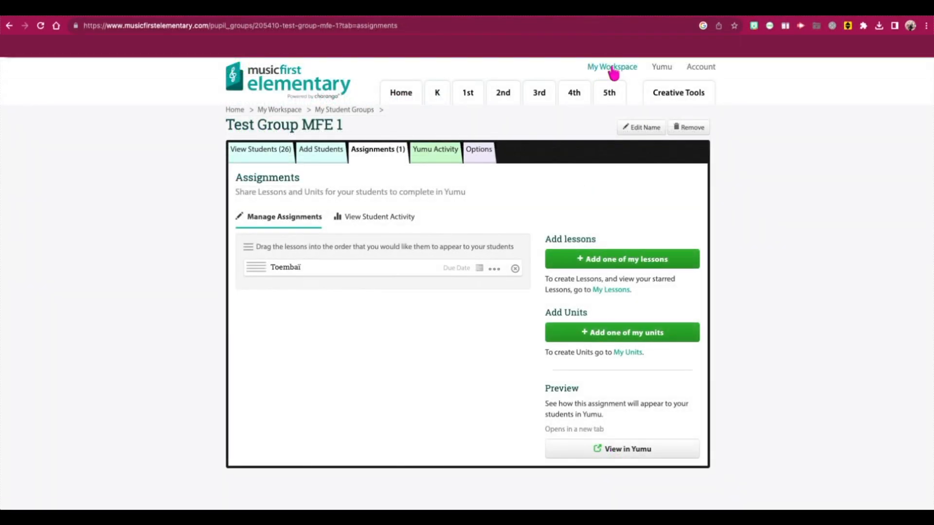
Browse My Resources, launch "You and Me Composition 1 Grade 4" to view its score, and return to the resource list.
mouse_move(614, 71)
click(608, 132)
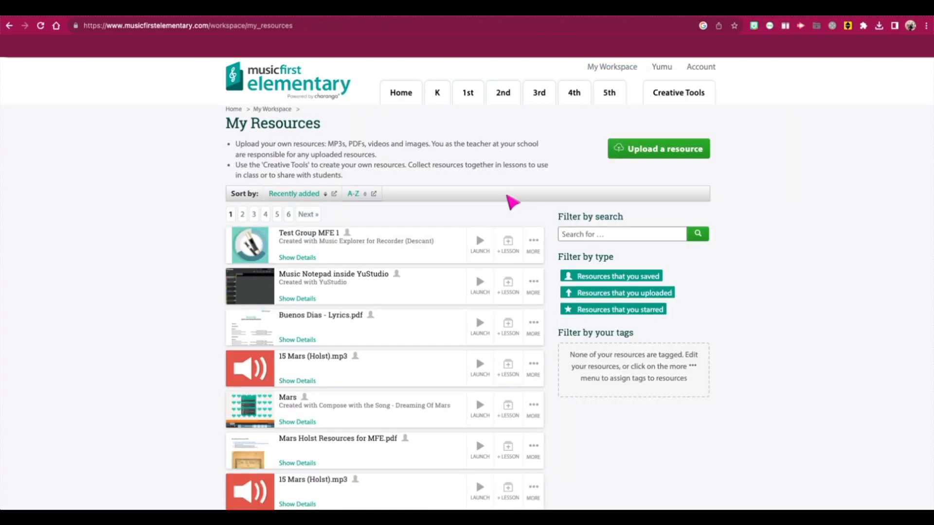
scroll(423, 287, down, 3)
scroll(424, 290, down, 4)
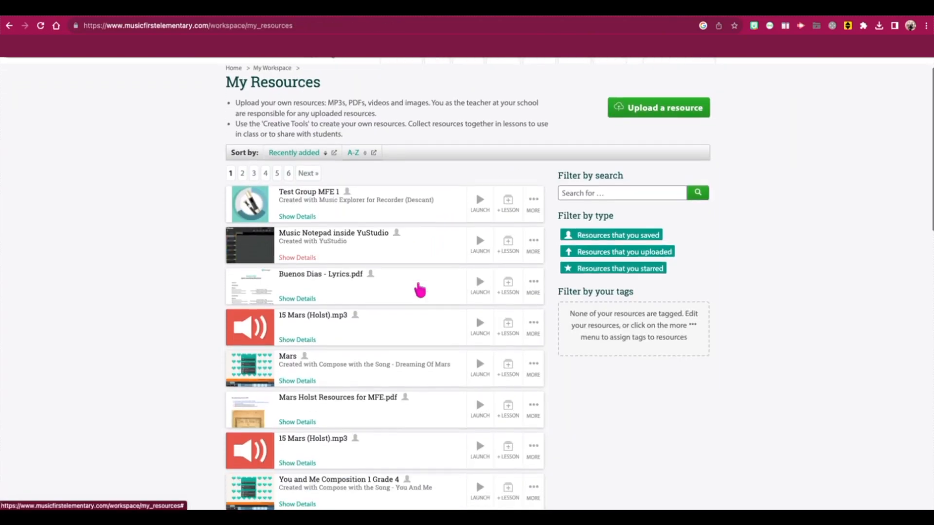
scroll(423, 290, down, 1)
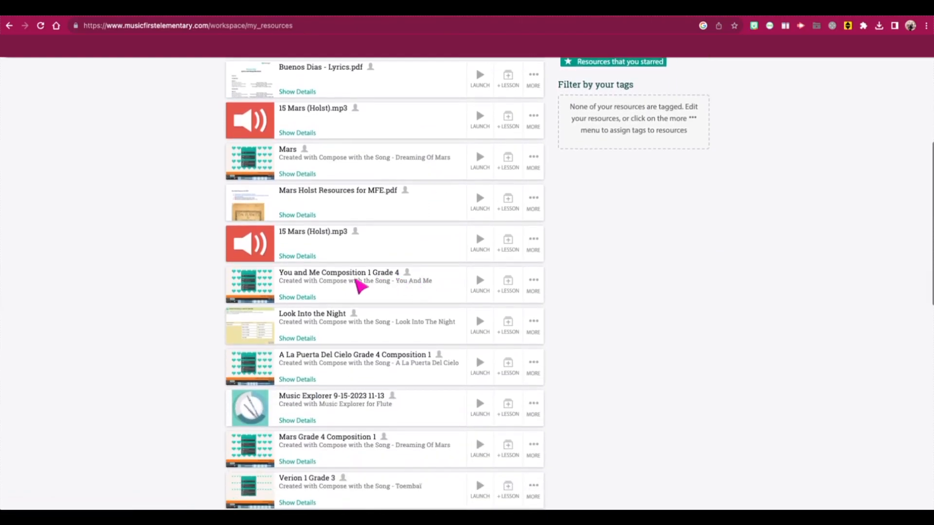
click(302, 280)
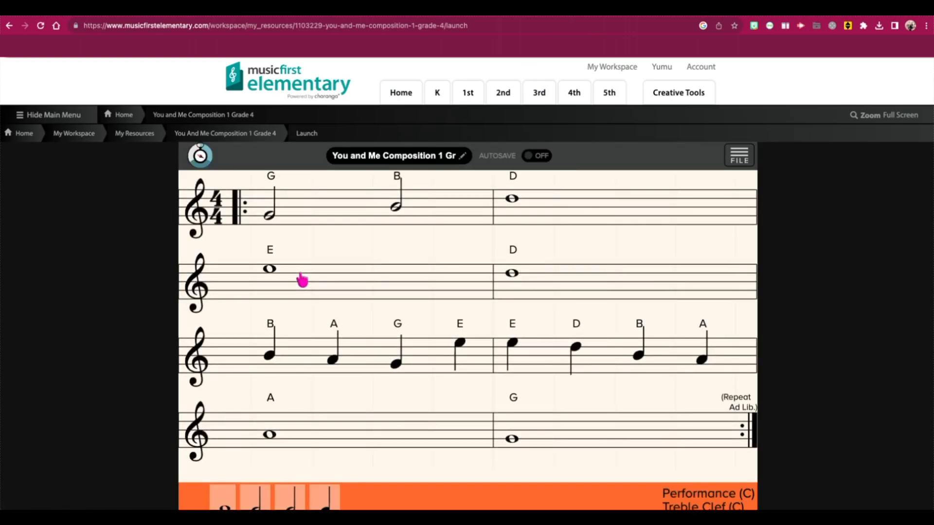
click(9, 25)
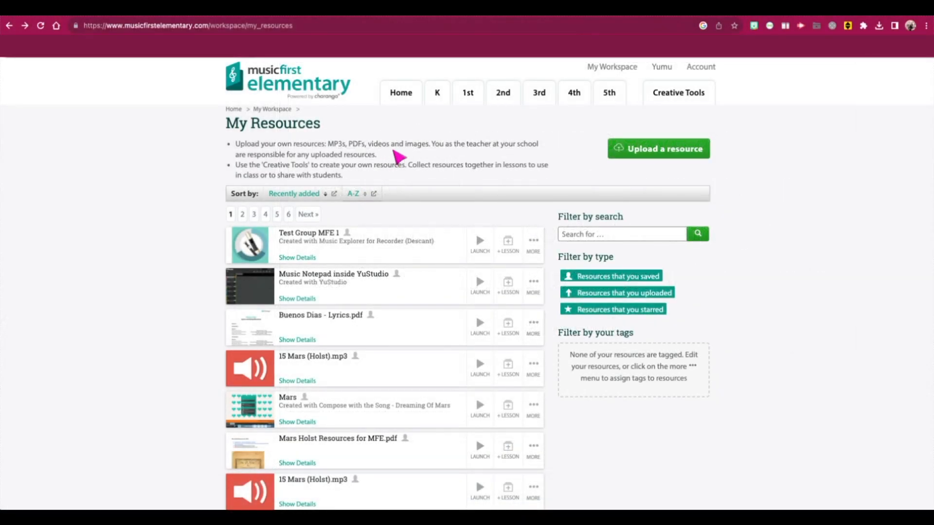
Add the 3rd Grade Unit 3 Week 1 lesson Friendship Song to My Lessons.
click(535, 93)
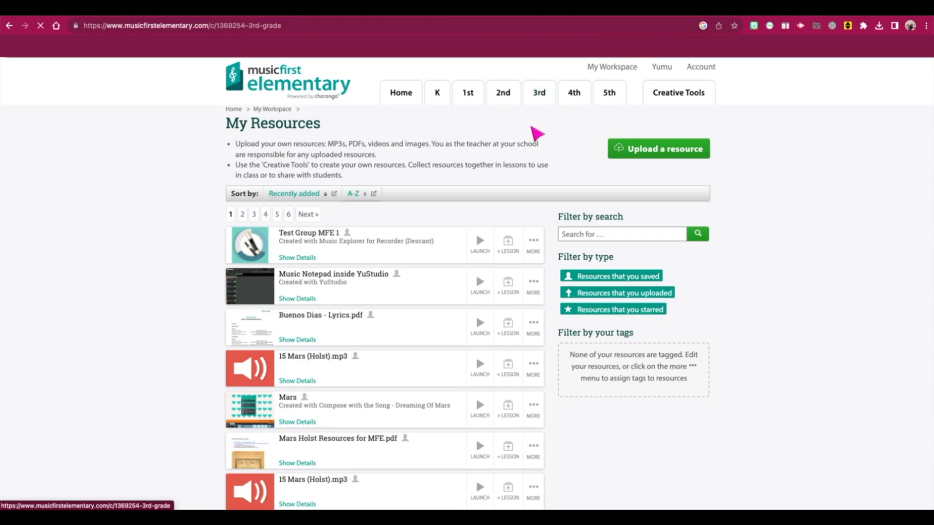
scroll(528, 227, down, 3)
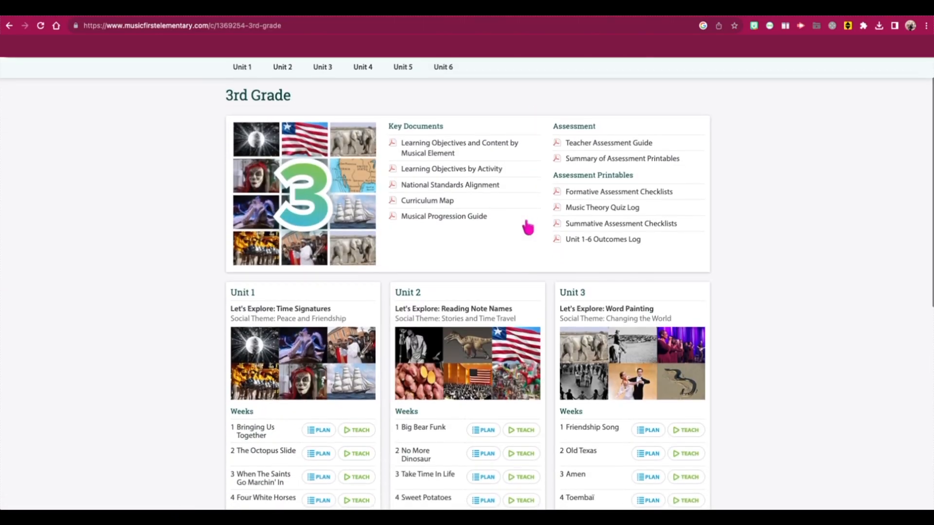
click(681, 310)
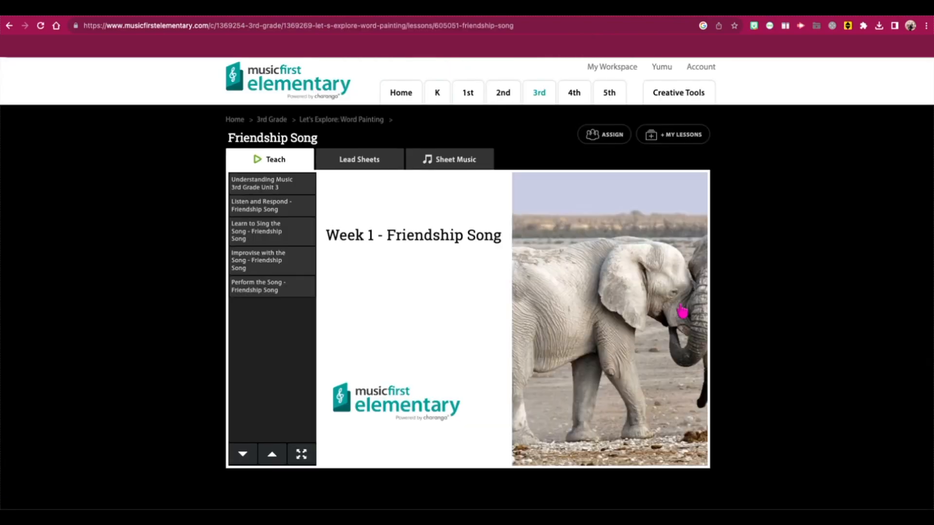
click(666, 138)
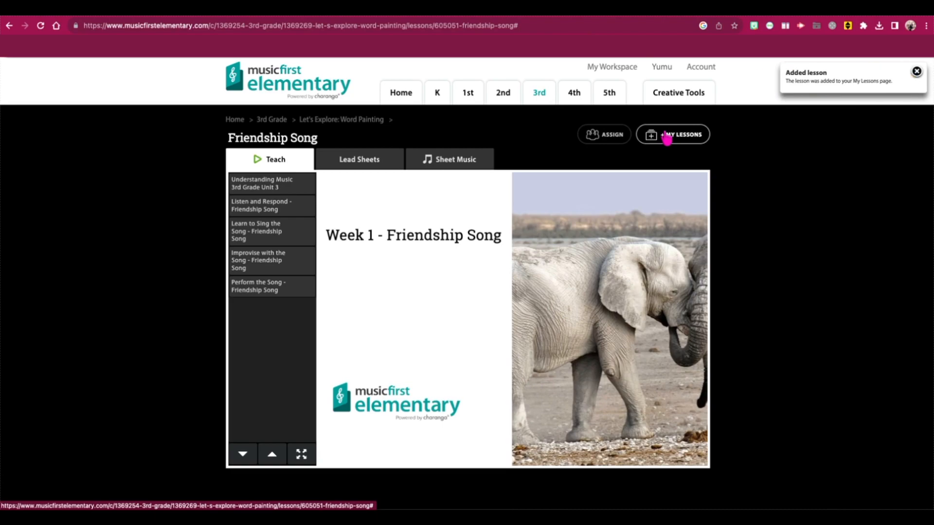
Set up a Music Explorer piece for Recorder (Descant) with the note set B, A, G and the slow Funk style.
click(678, 70)
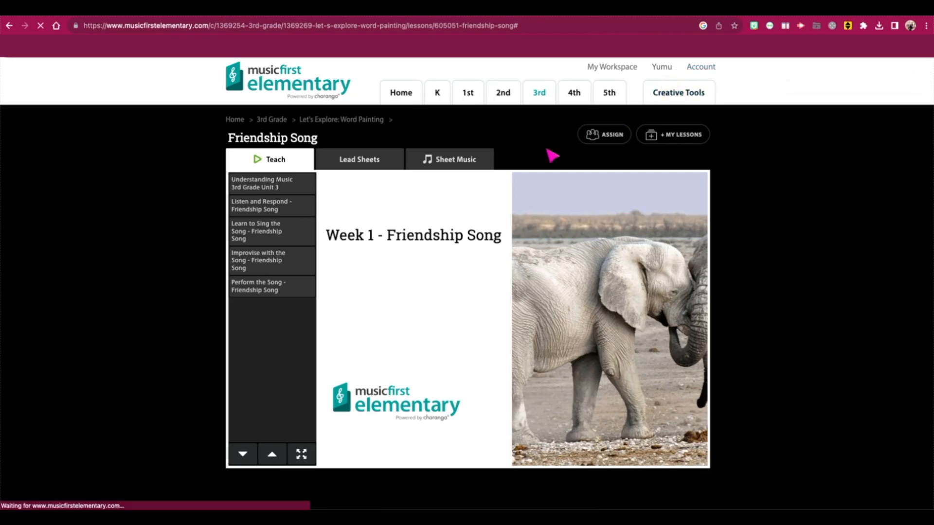
scroll(433, 258, down, 1)
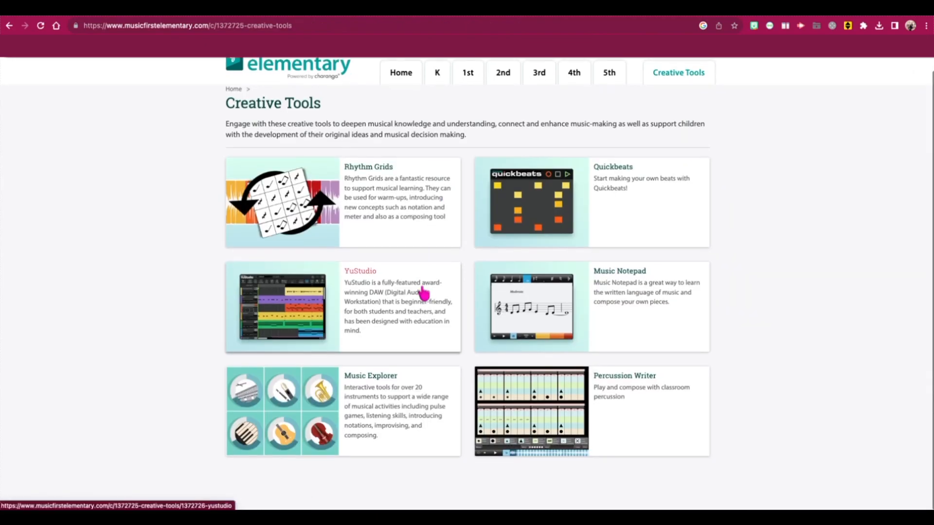
click(366, 378)
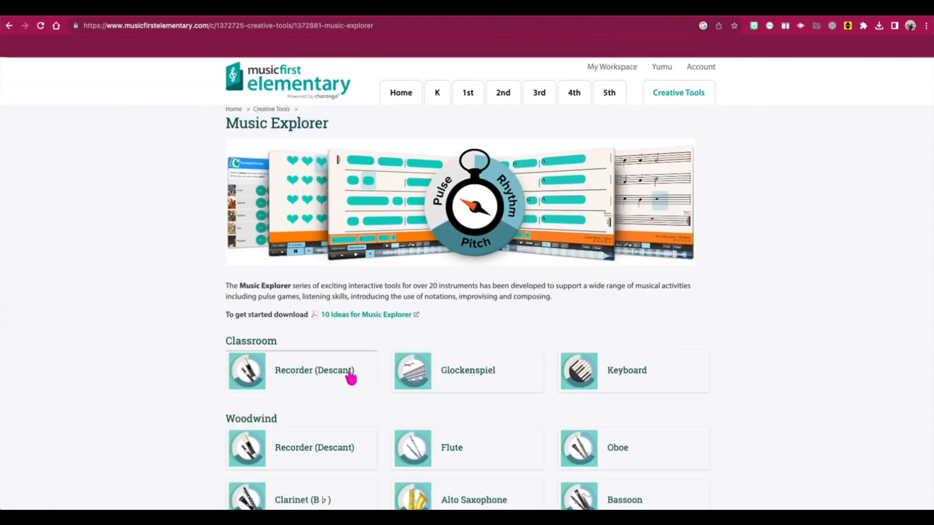
click(329, 374)
scroll(194, 363, down, 1)
click(273, 142)
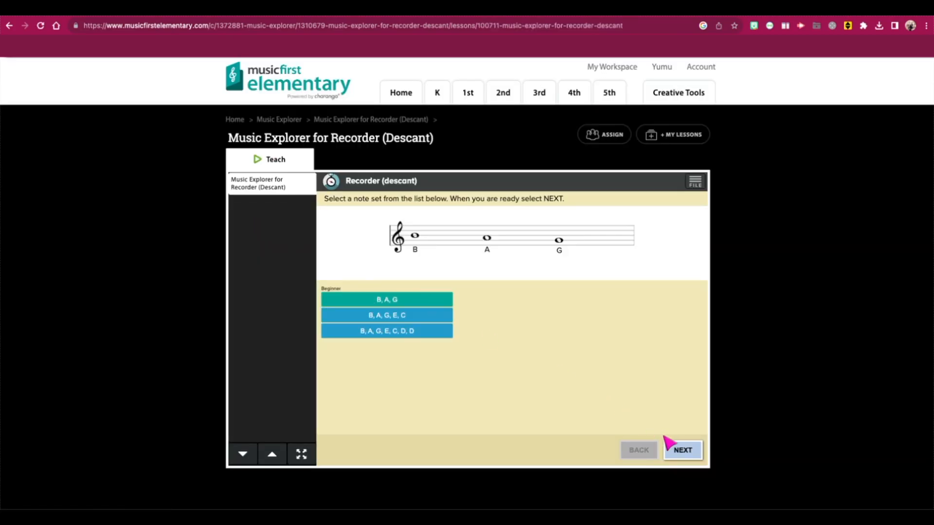
click(677, 447)
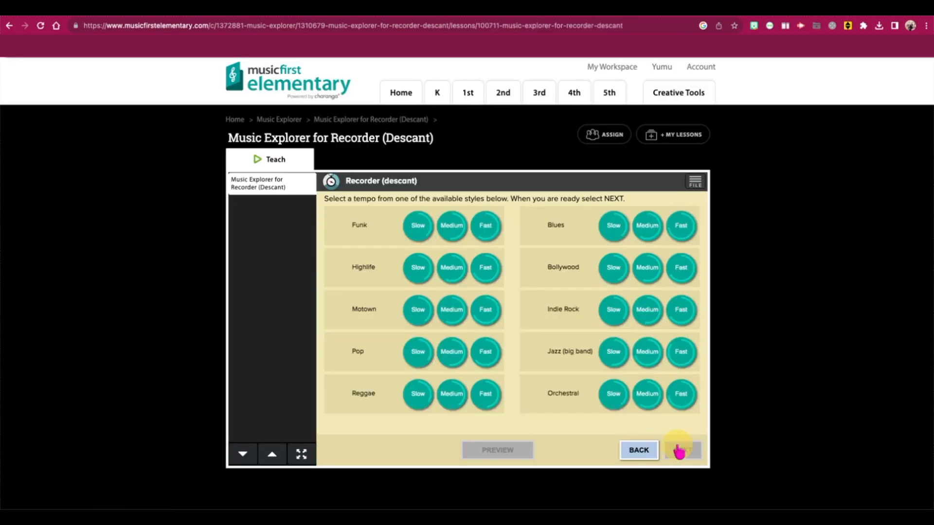
click(417, 228)
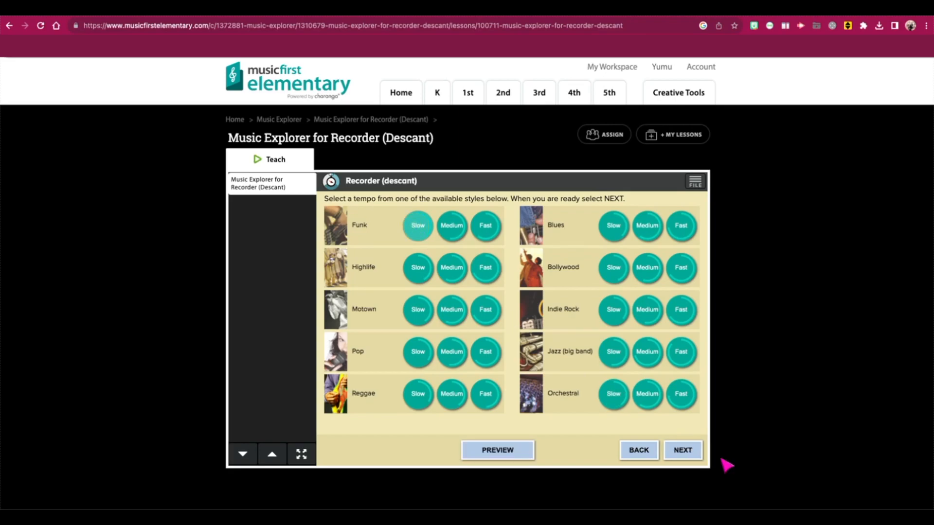
click(681, 448)
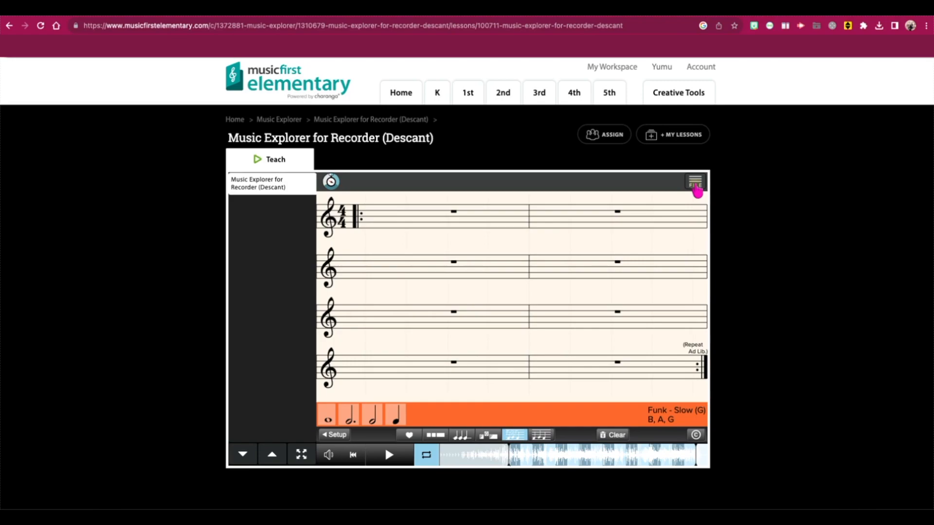
Save a copy of the recorder piece under the name Test Group MFE 1.
click(697, 191)
click(654, 237)
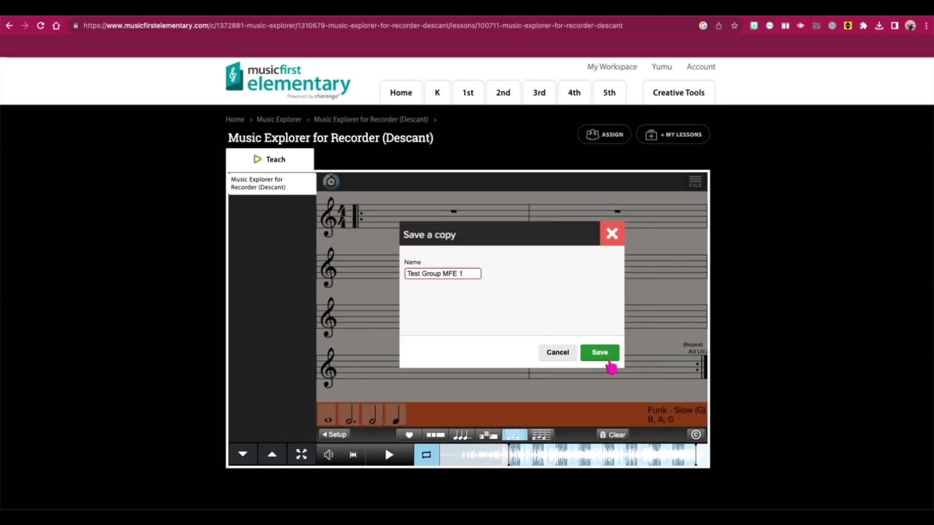
click(604, 354)
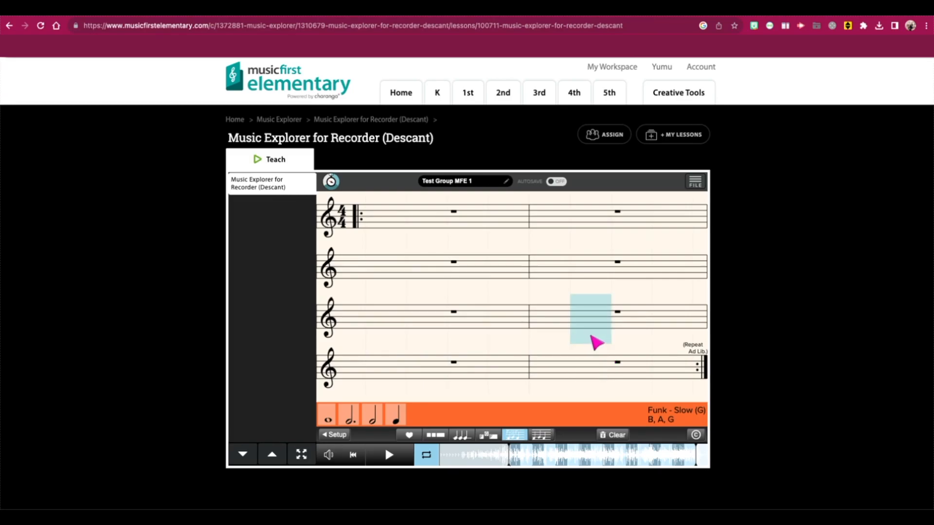
Add the newest Test Group MFE 1 resource from My Resources to the first Friendship Song lesson.
click(612, 67)
click(612, 131)
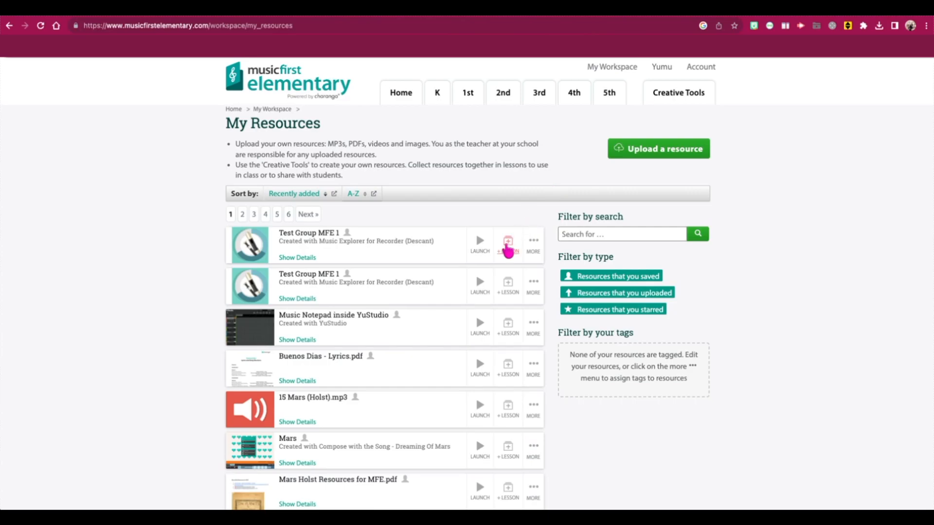
click(507, 246)
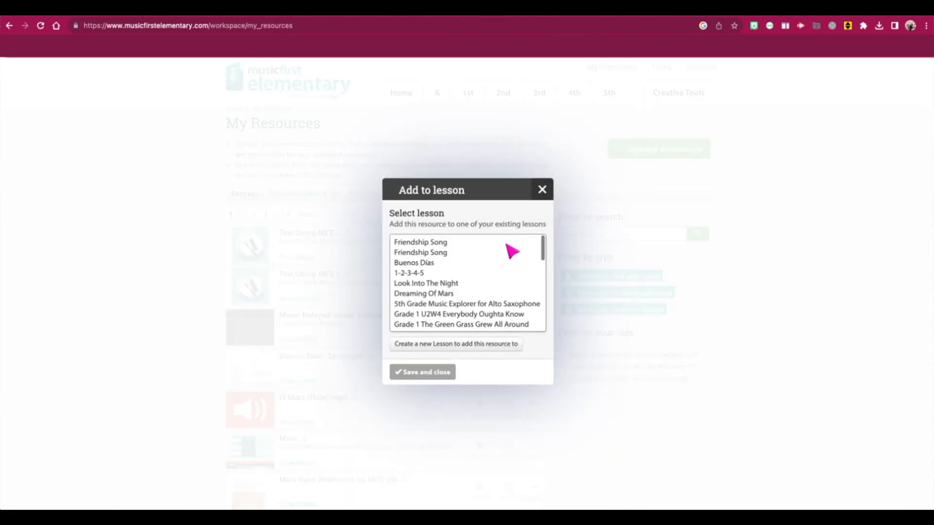
click(444, 243)
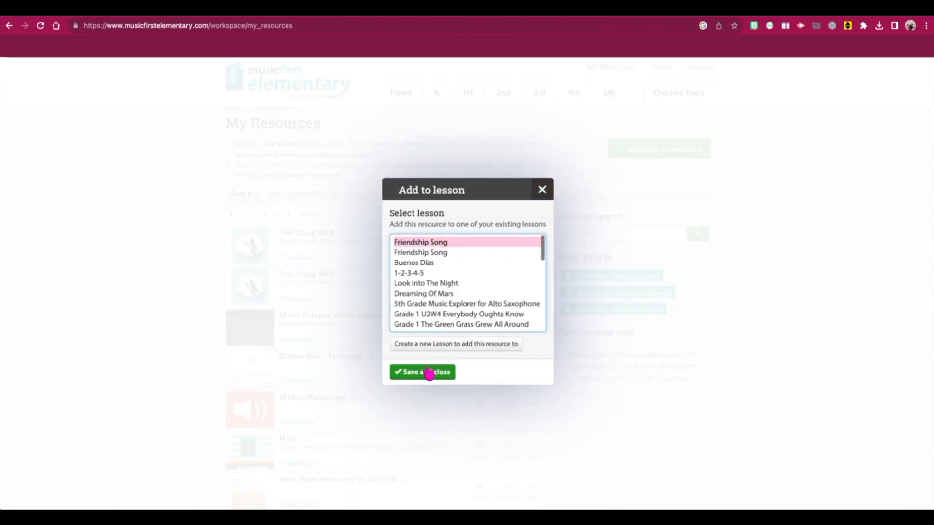
click(427, 372)
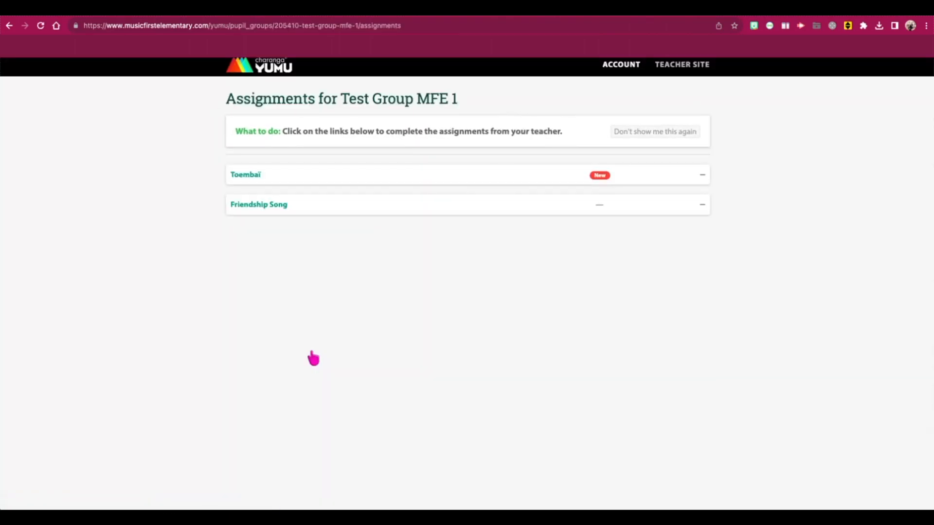
View the Friendship Song assignment in Yumu and go through its activities from Listen and Respond to Test Group MFE 1.
click(262, 205)
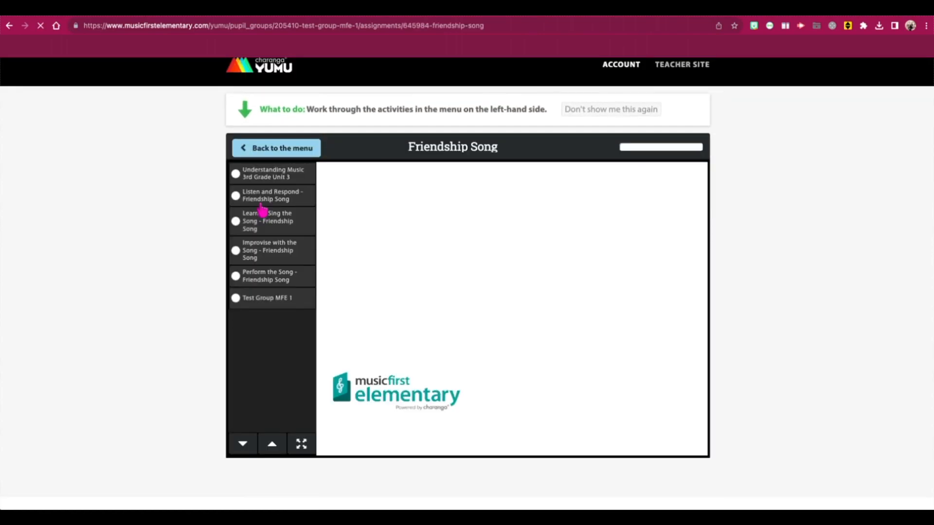
click(236, 198)
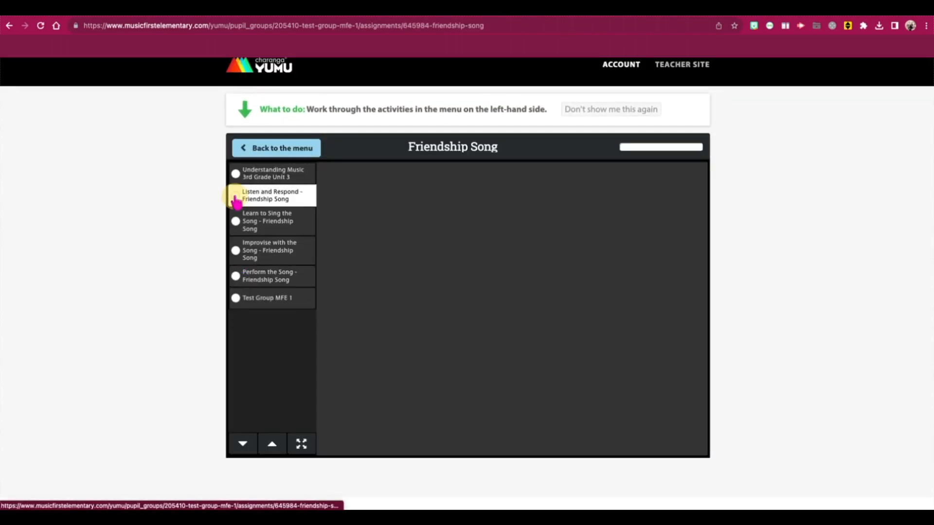
click(238, 221)
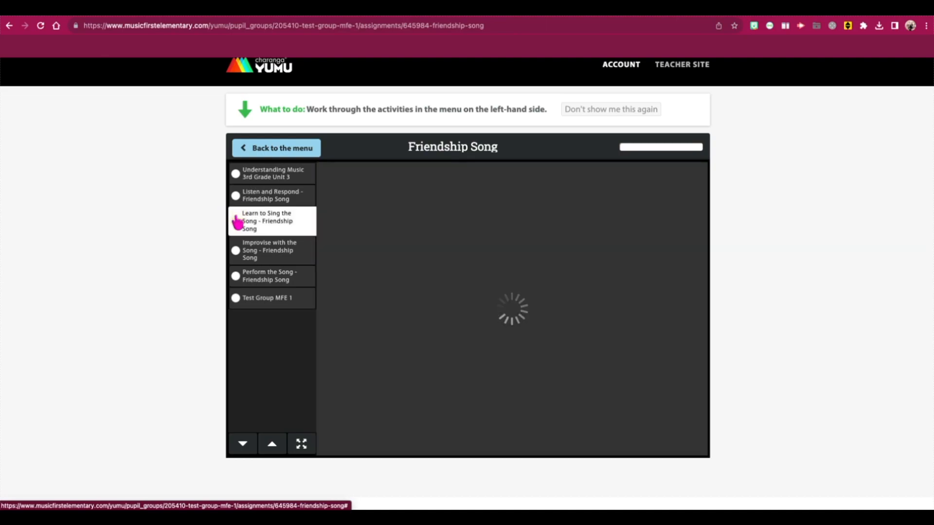
click(239, 251)
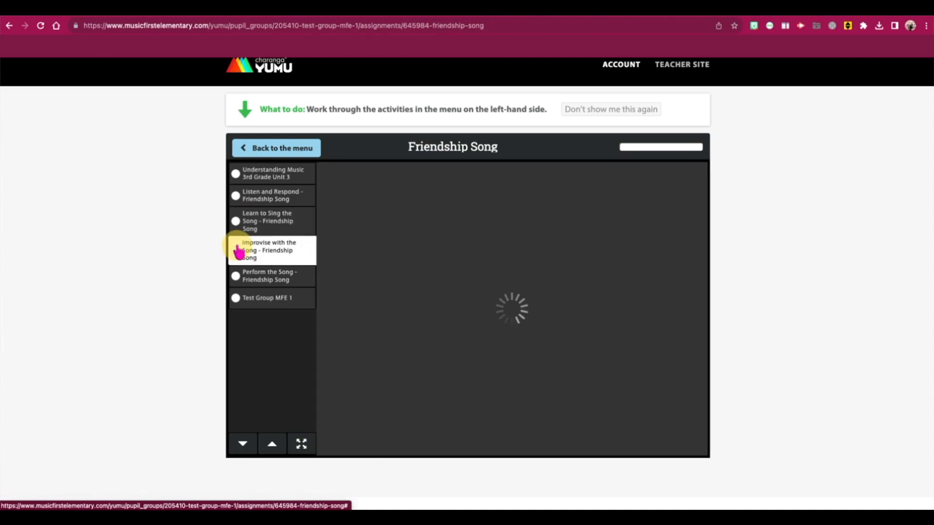
click(239, 277)
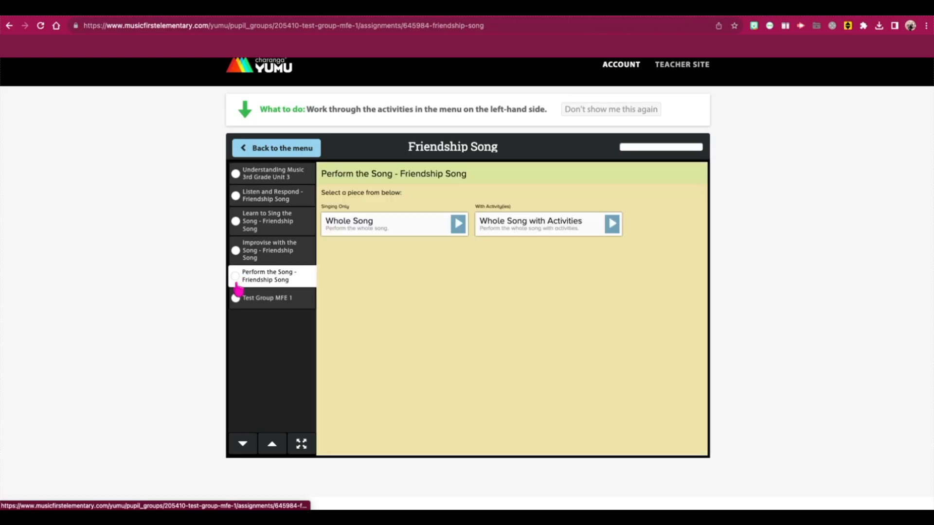
click(238, 307)
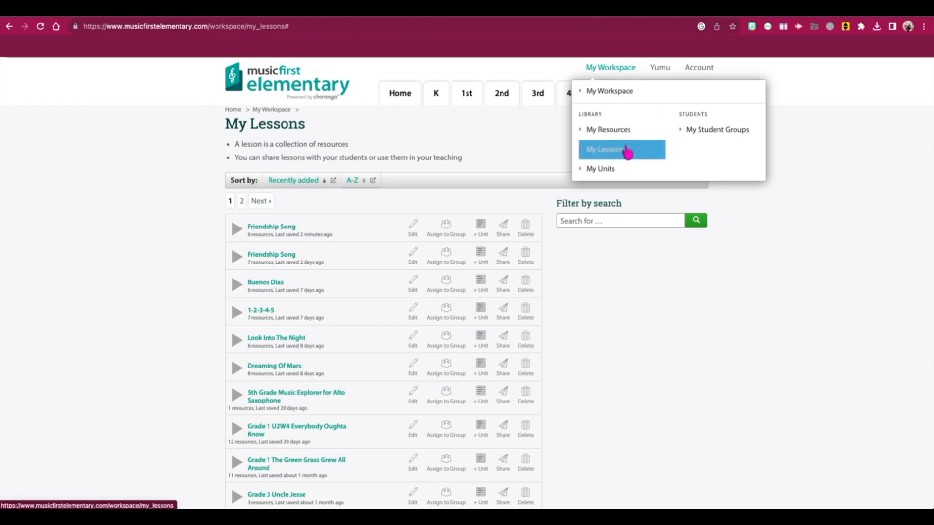
Browse My Units and open the Kindergarten September unit.
click(612, 169)
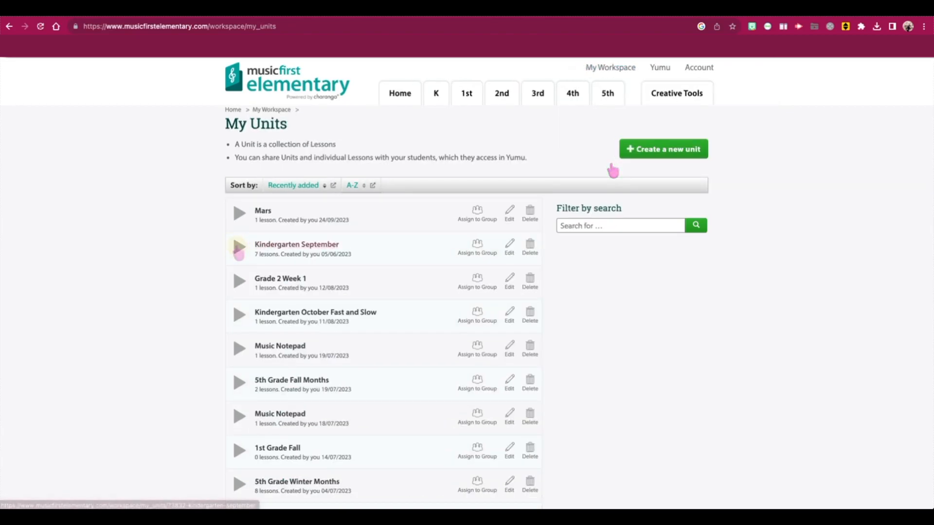
click(238, 252)
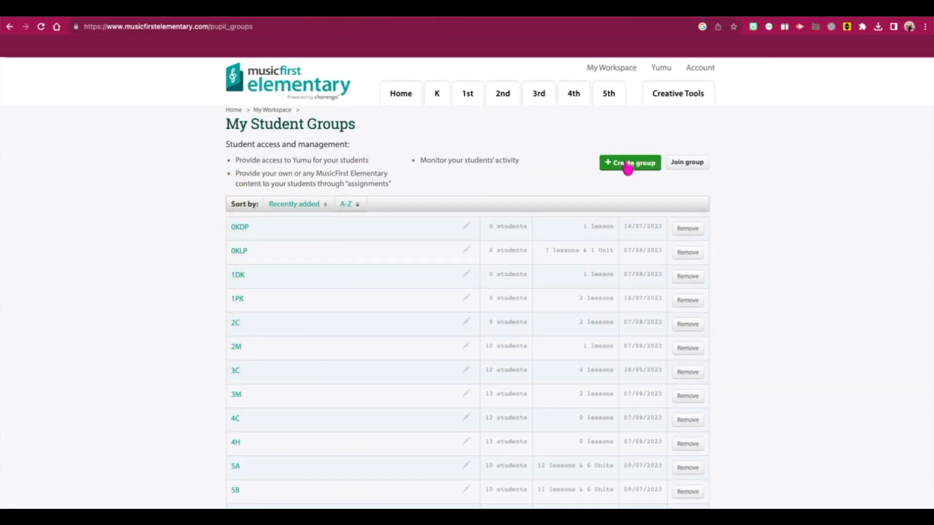
Create a new student group named Sub Plans with the grade Across Grades.
click(629, 163)
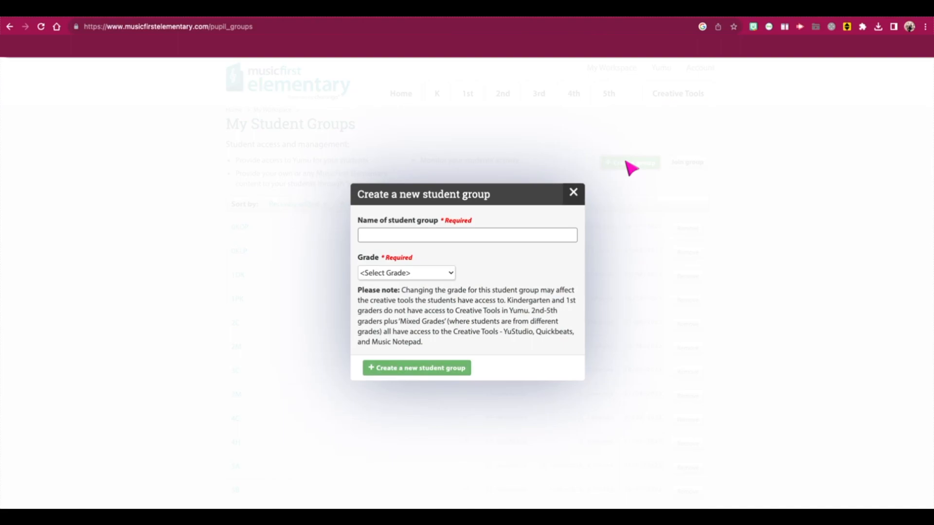
click(417, 236)
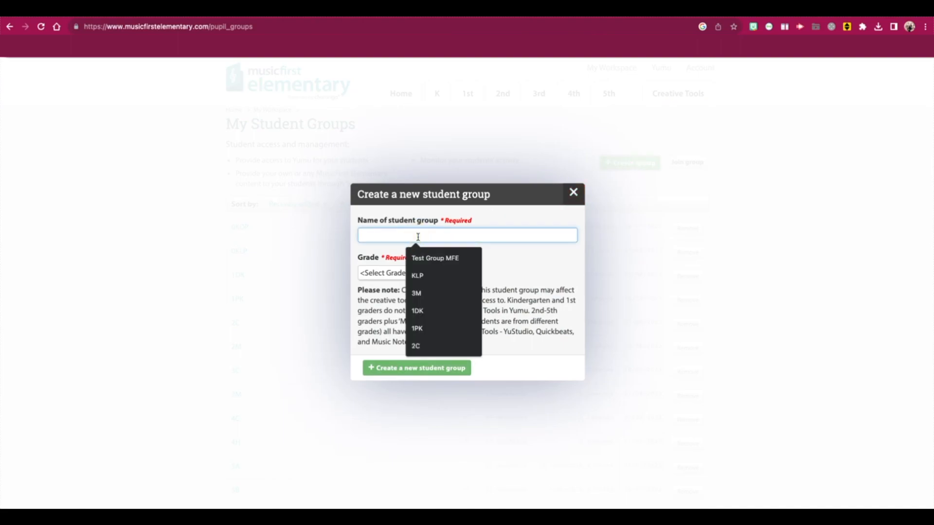
text(Sub Plans)
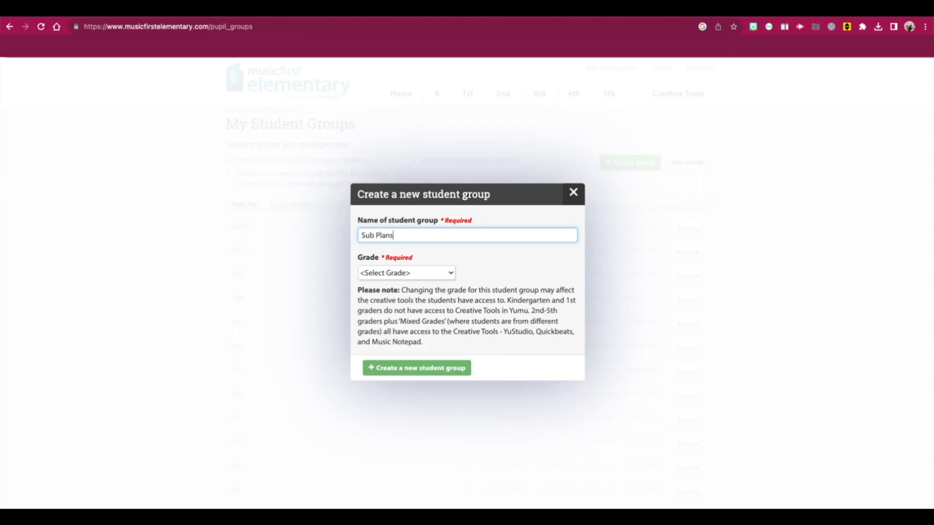
click(419, 272)
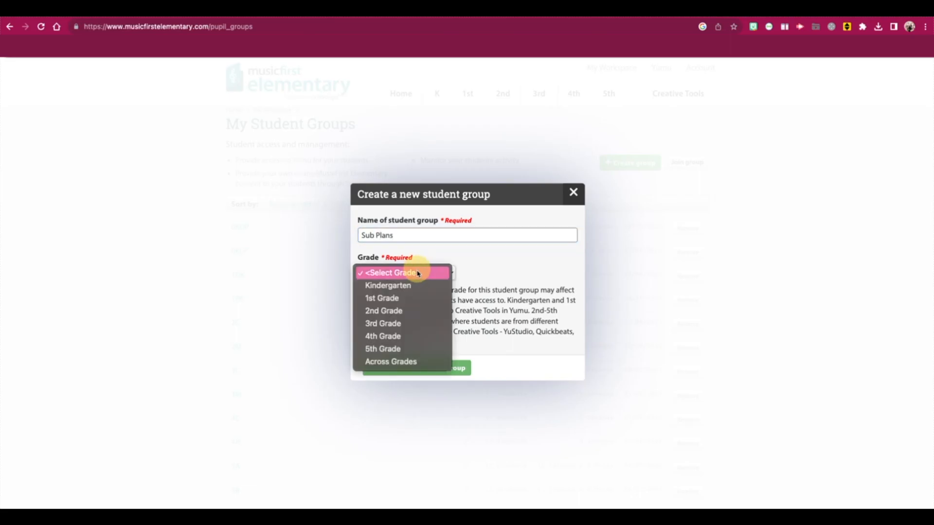
click(401, 363)
click(460, 368)
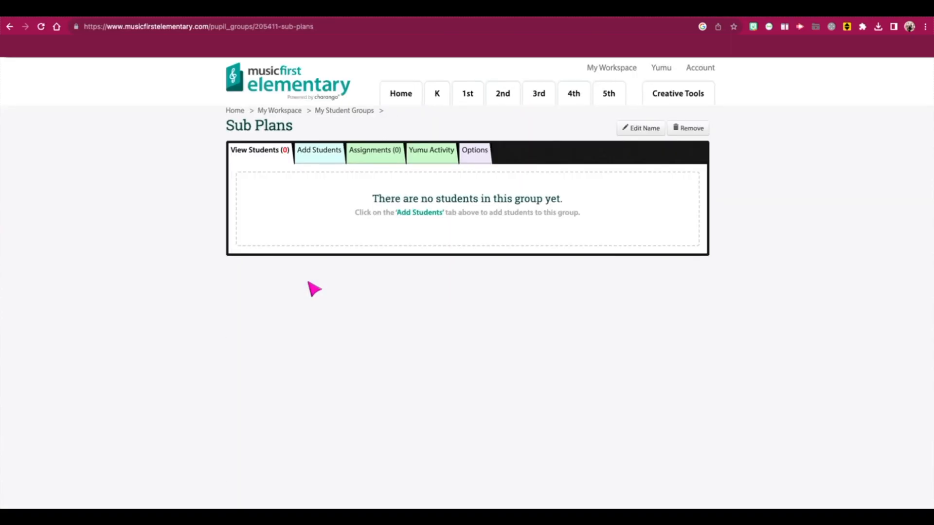
Add the substitute teacher's account to the Sub Plans group and assign the unit Kindergarten October Fast and Slow to it.
click(319, 150)
click(262, 462)
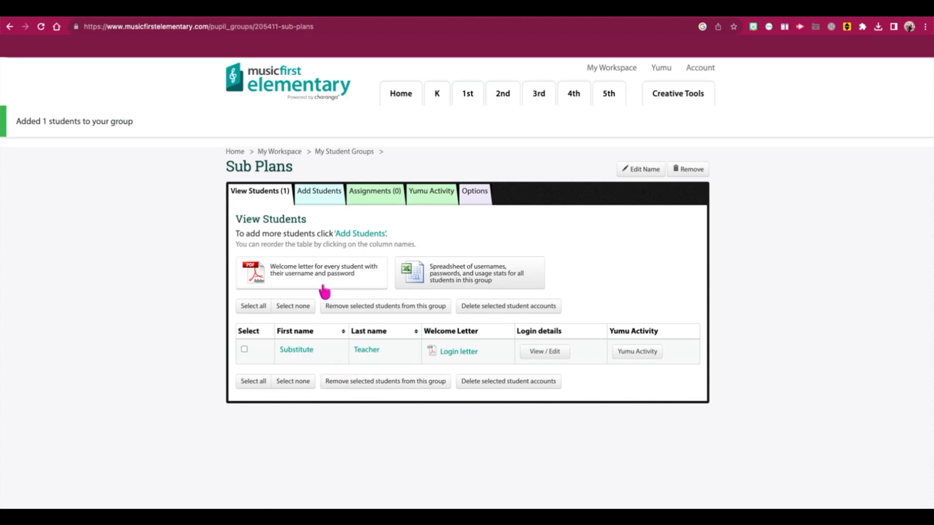
click(373, 192)
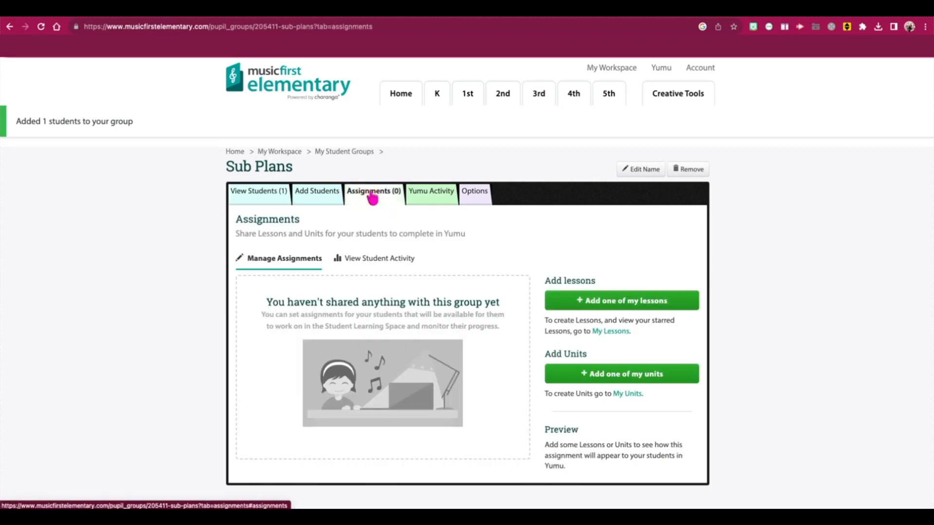
click(600, 374)
click(444, 395)
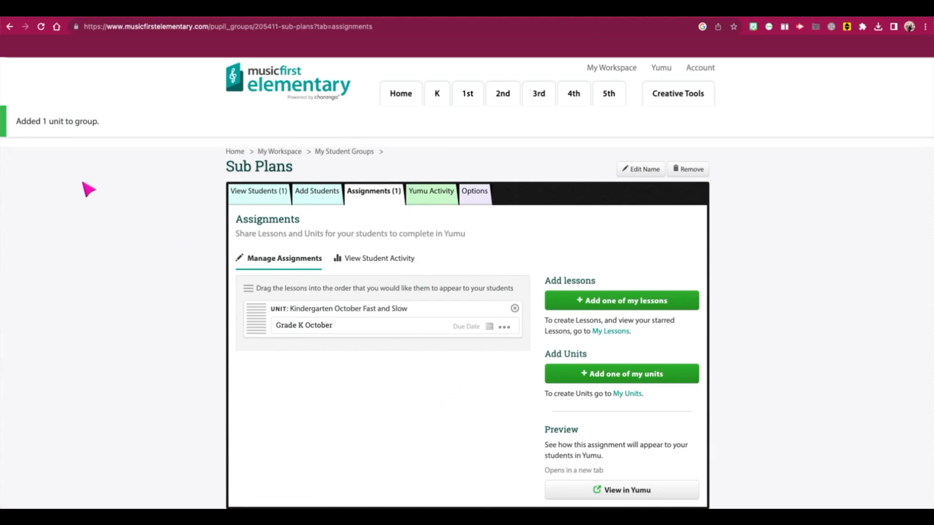
Log in to the Yumu student site with the substitute account's username and password and open the Grade K October assignment.
click(326, 379)
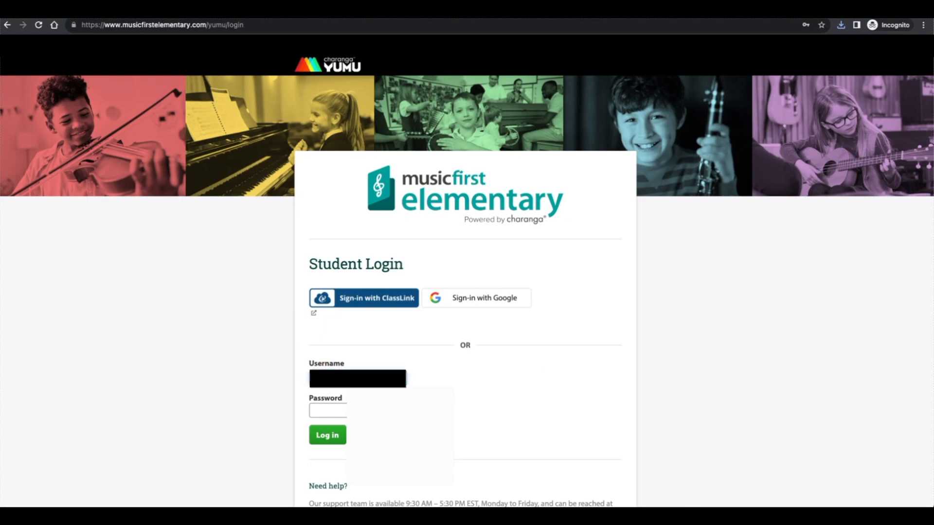
click(322, 413)
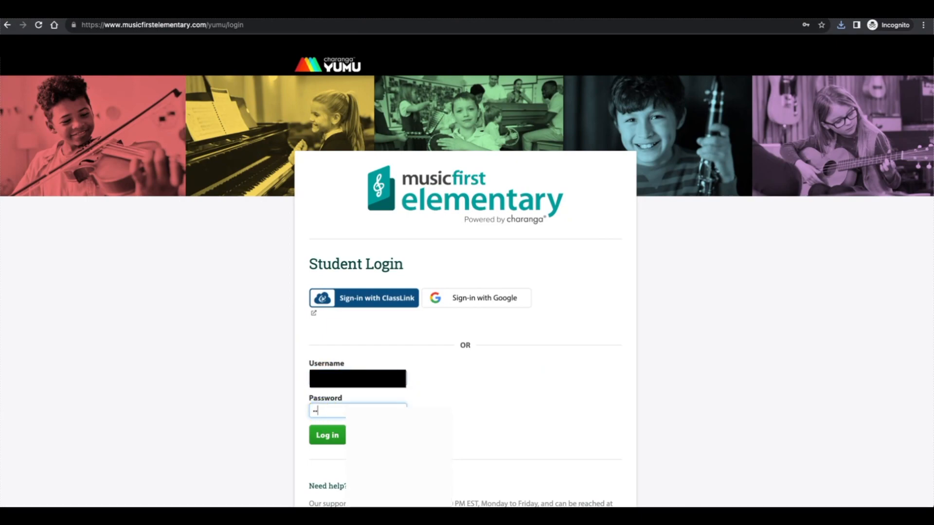
click(321, 436)
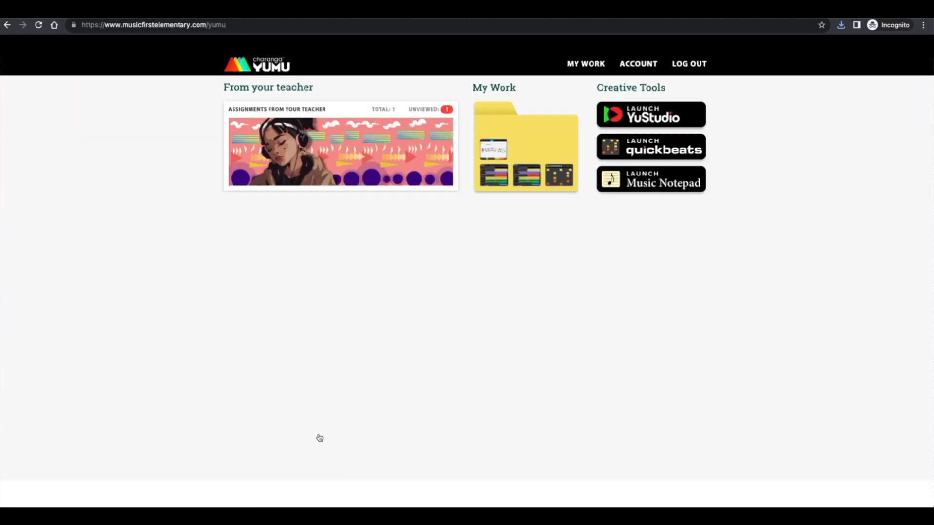
click(310, 111)
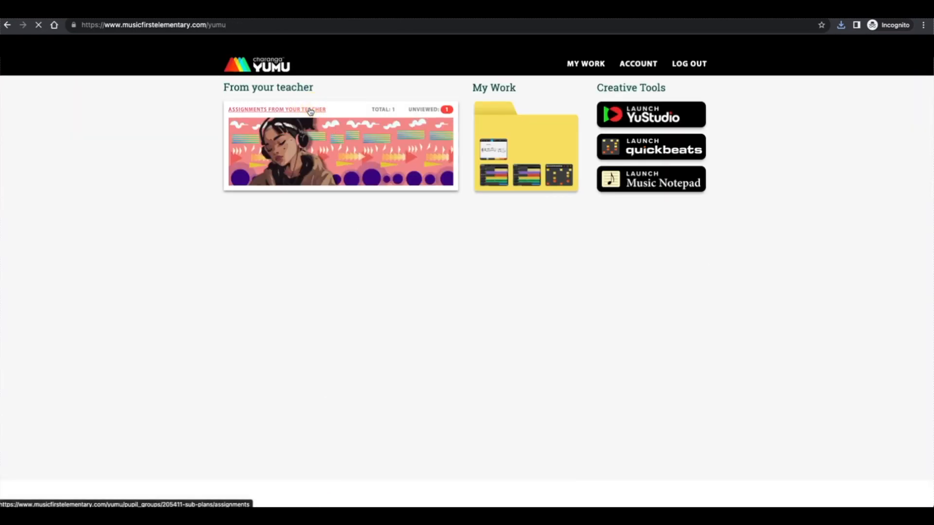
click(275, 190)
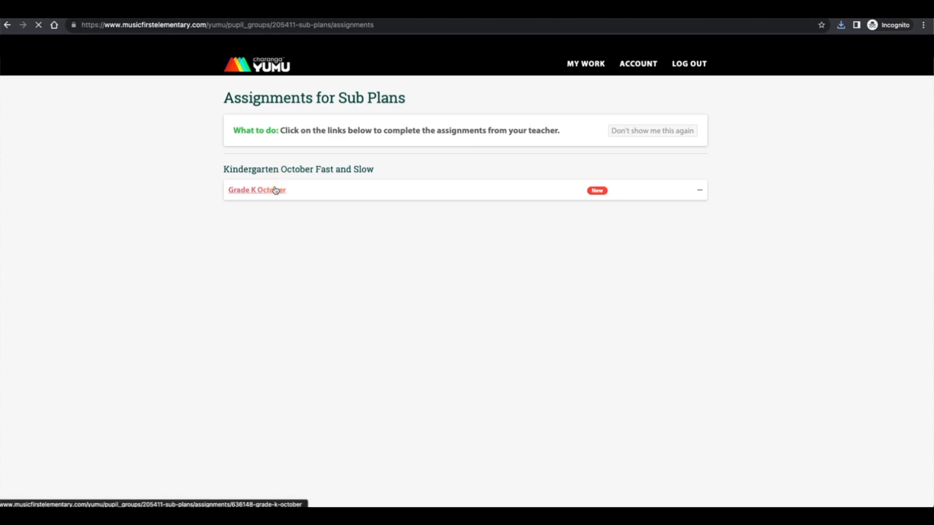